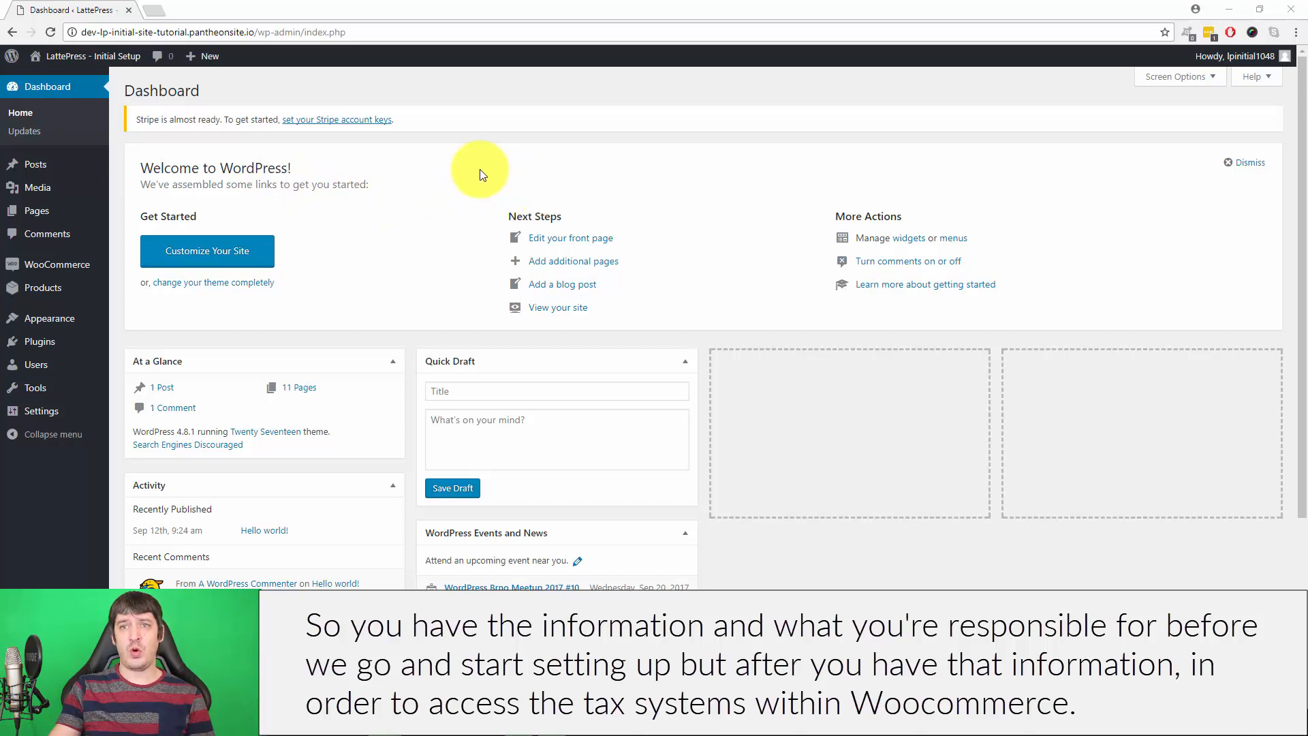
Open the tax section of the WooCommerce settings
{"action": "mouse_move", "coordinate": [61, 264]}
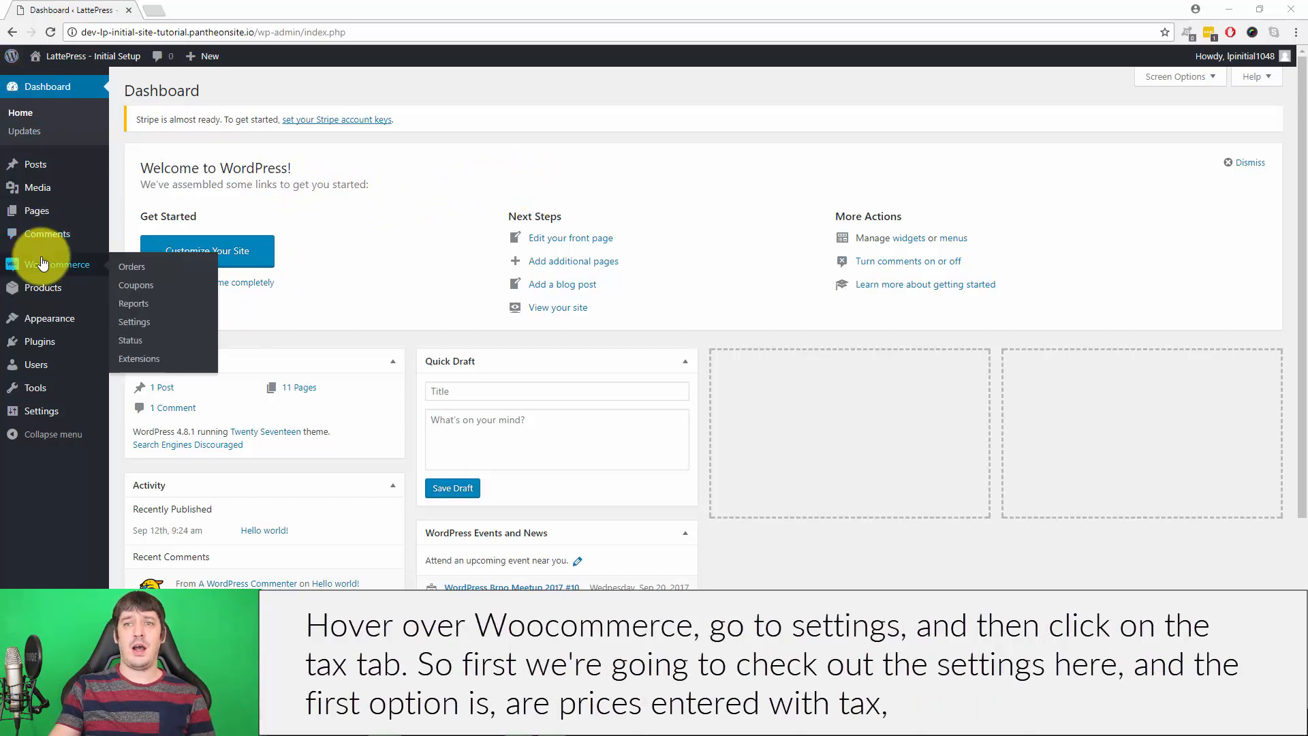
{"action": "left_click", "coordinate": [133, 326]}
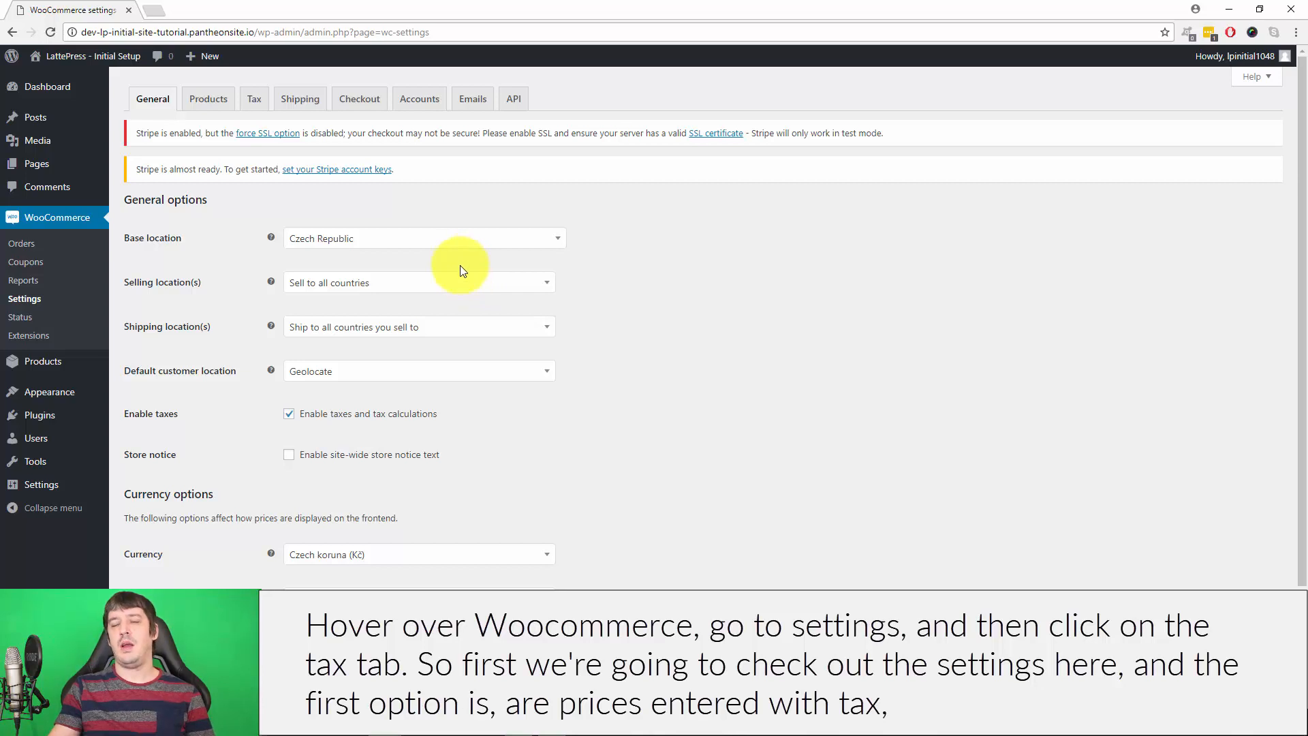
{"action": "left_click", "coordinate": [255, 104]}
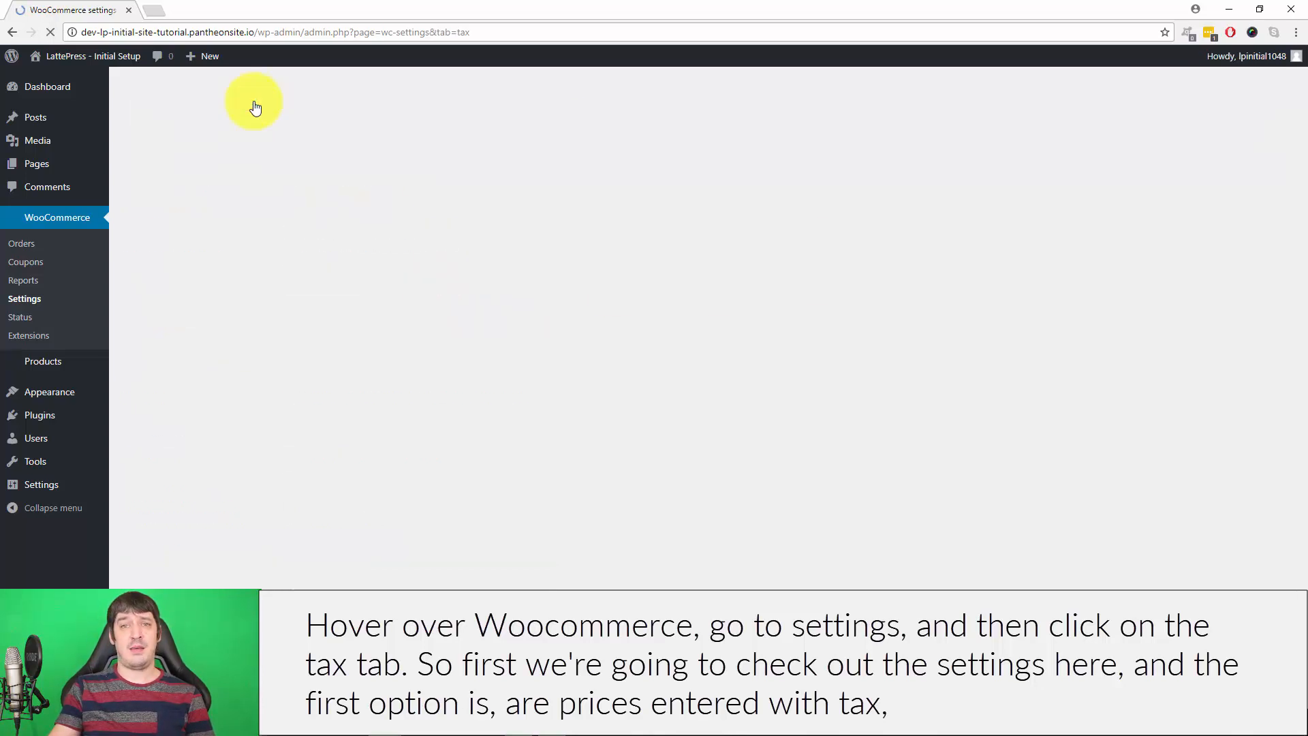
Review the address choices for calculating tax and the list of additional tax classes
{"action": "scroll", "coordinate": [713, 256], "scroll_direction": "down", "scroll_amount": 1}
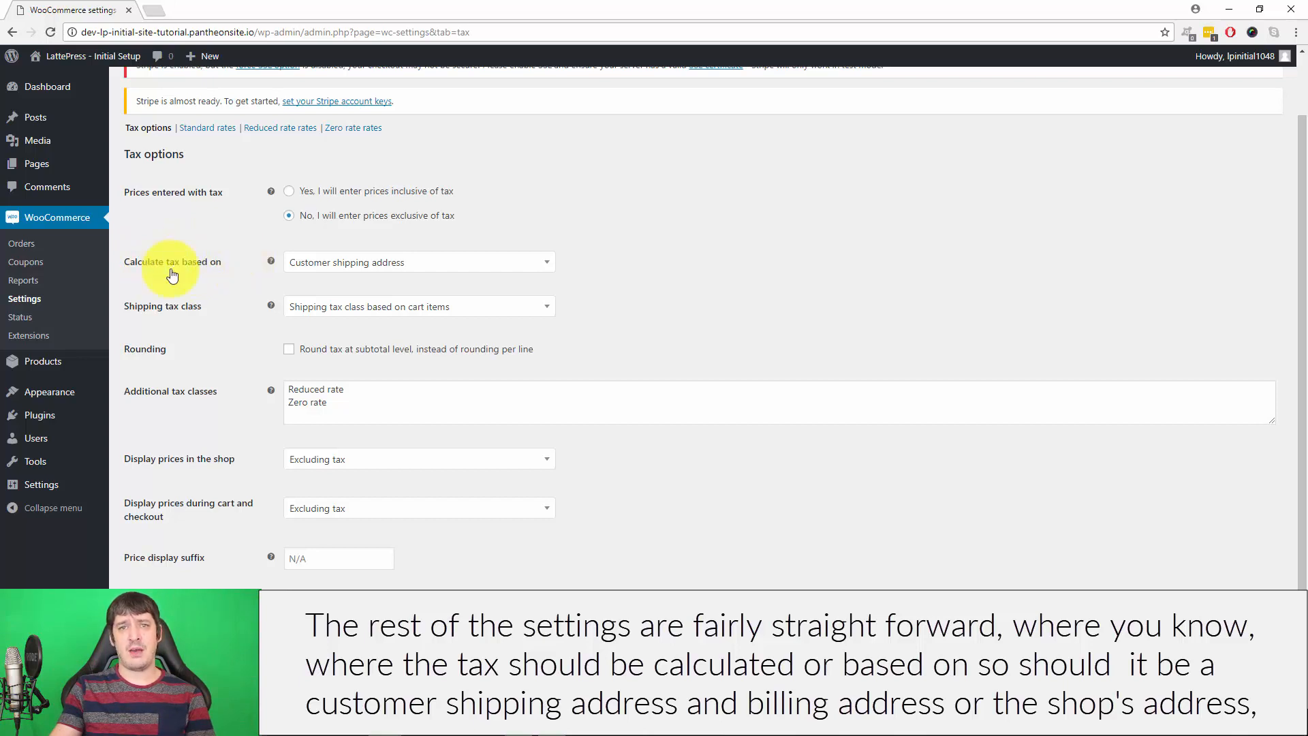
{"action": "left_click", "coordinate": [475, 265]}
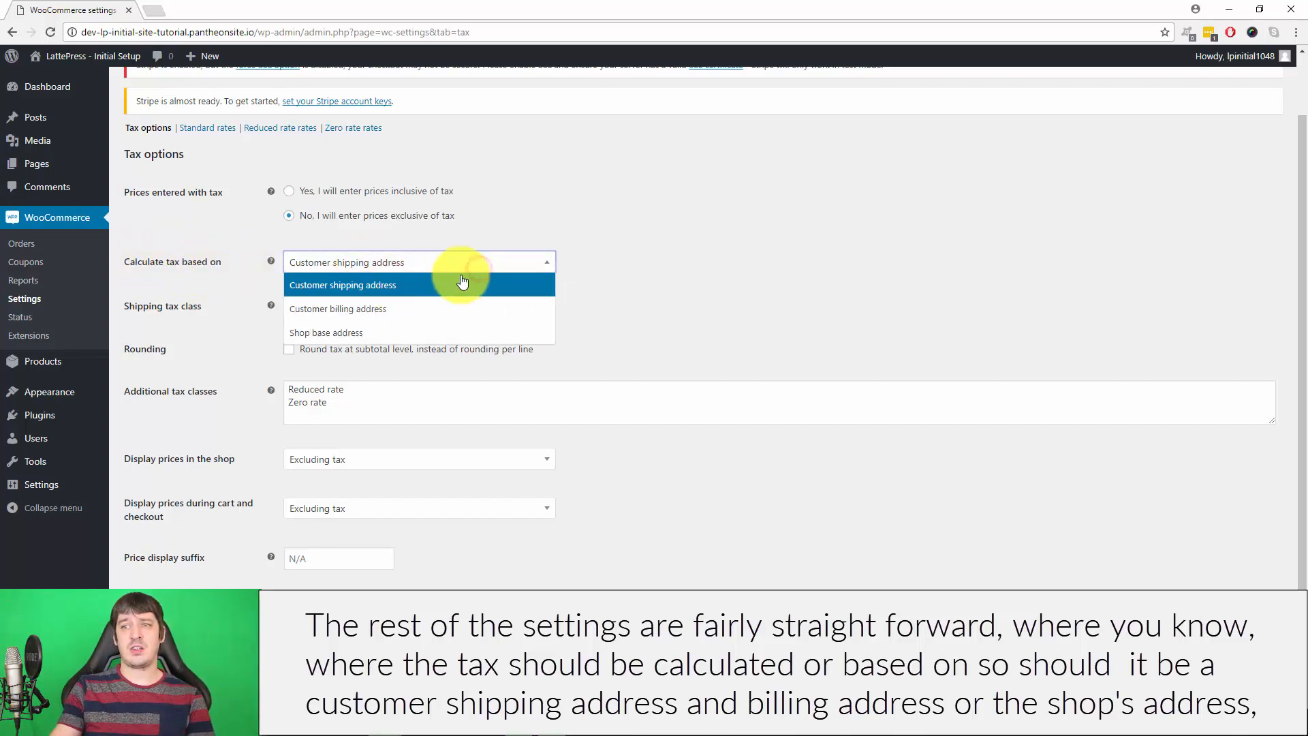
{"action": "left_click", "coordinate": [747, 243]}
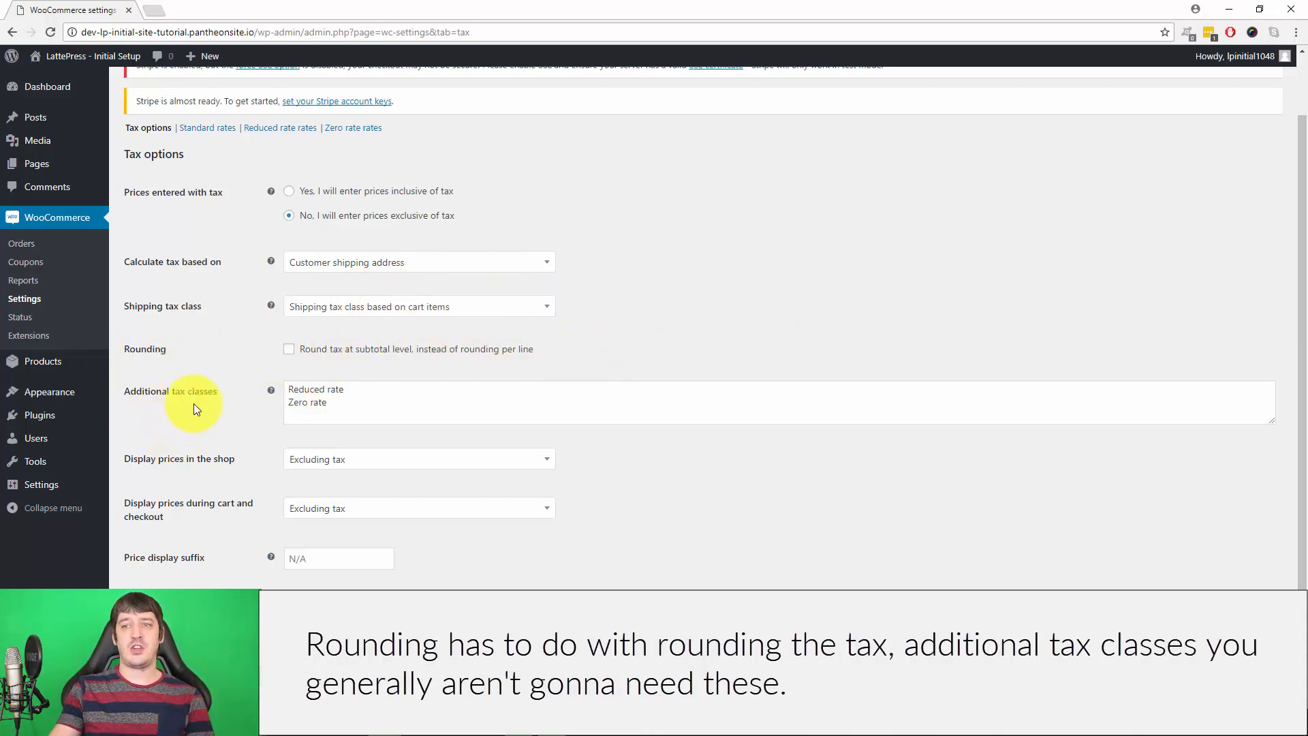
{"action": "left_click", "coordinate": [345, 403]}
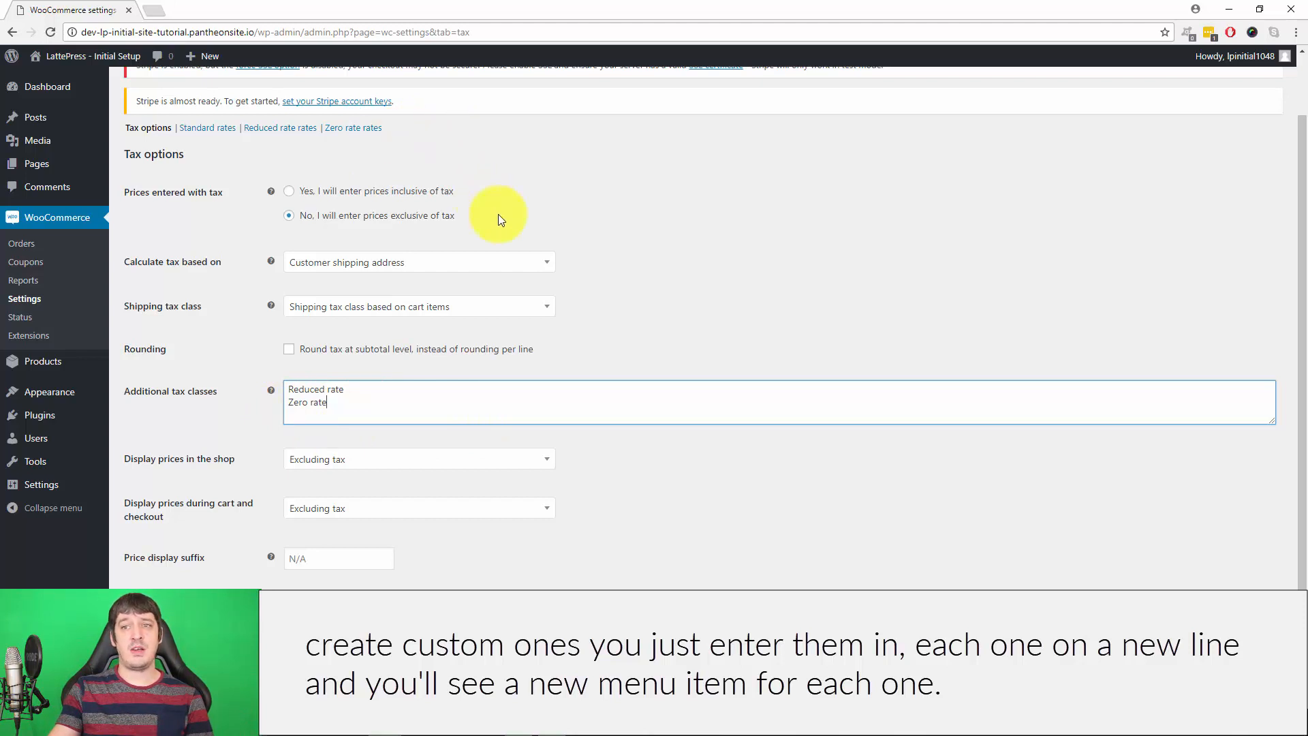
Set prices in the shop to display including tax
{"action": "scroll", "coordinate": [210, 508], "scroll_direction": "down", "scroll_amount": 1}
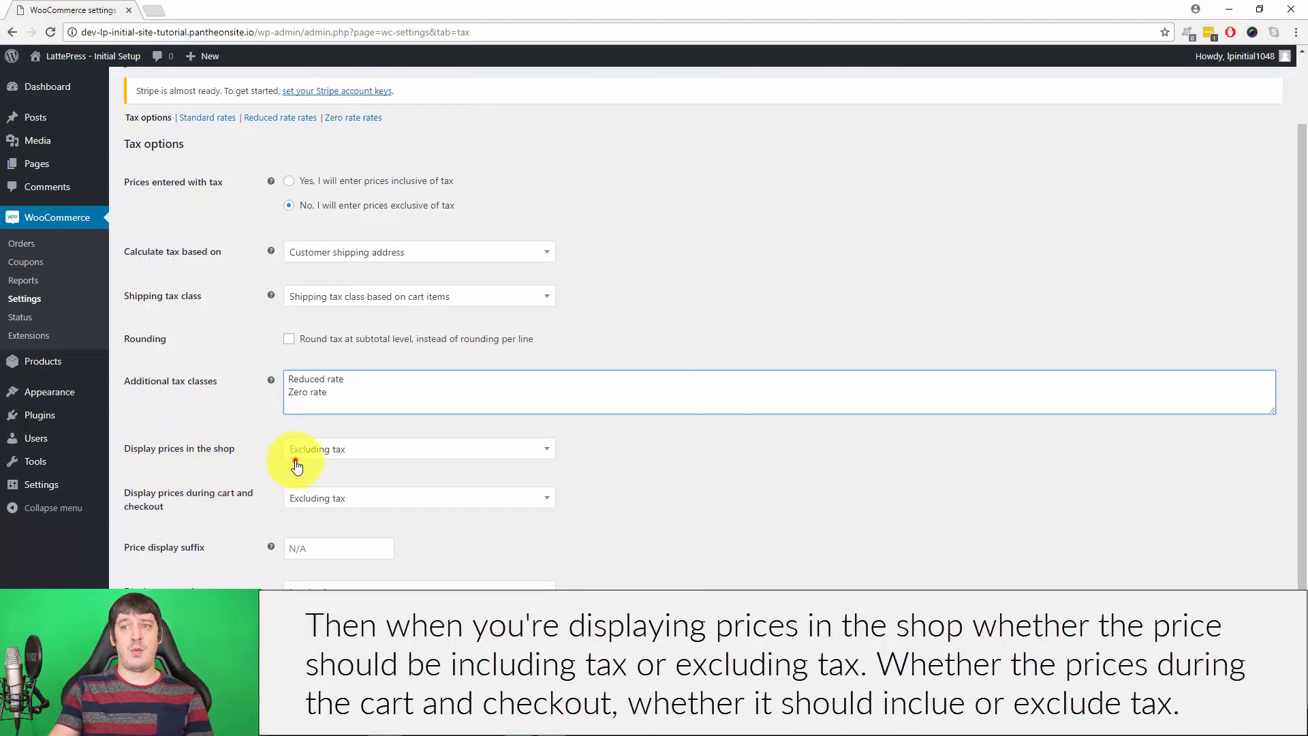
{"action": "left_click", "coordinate": [345, 451]}
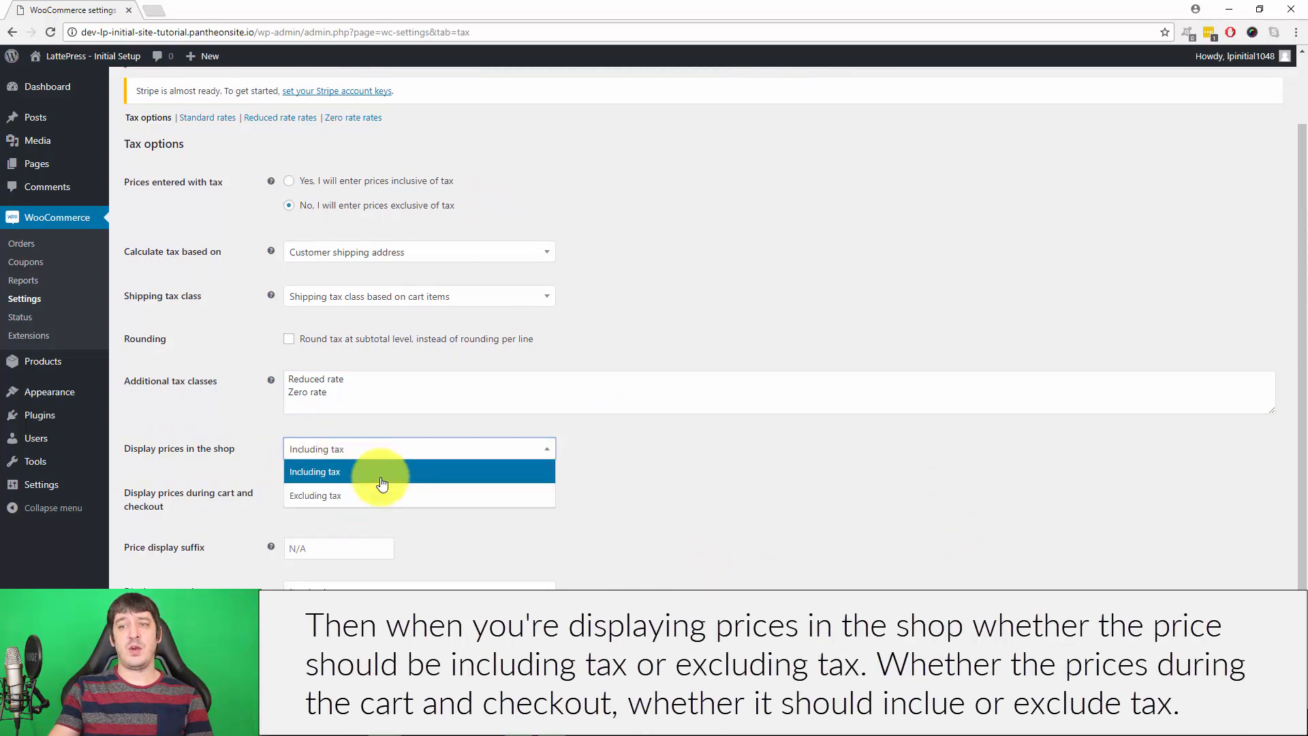
{"action": "left_click", "coordinate": [748, 486]}
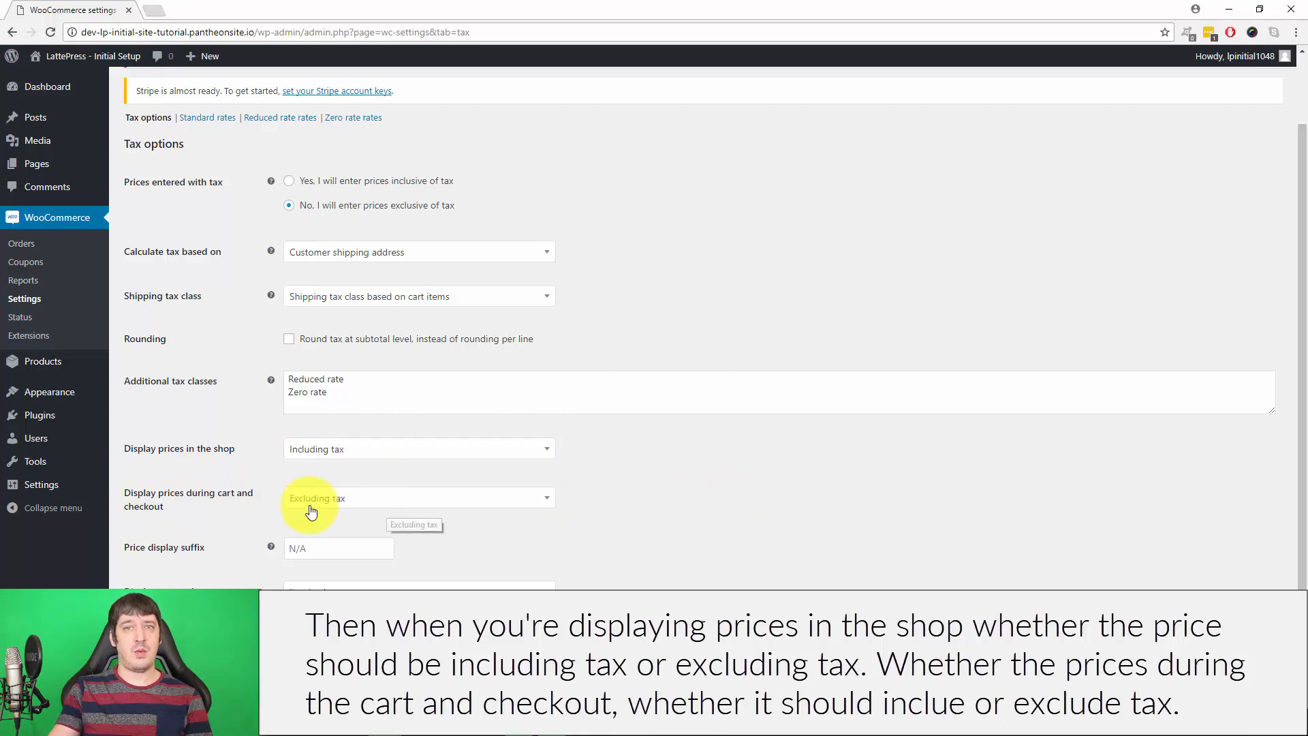
{"action": "left_click", "coordinate": [723, 486]}
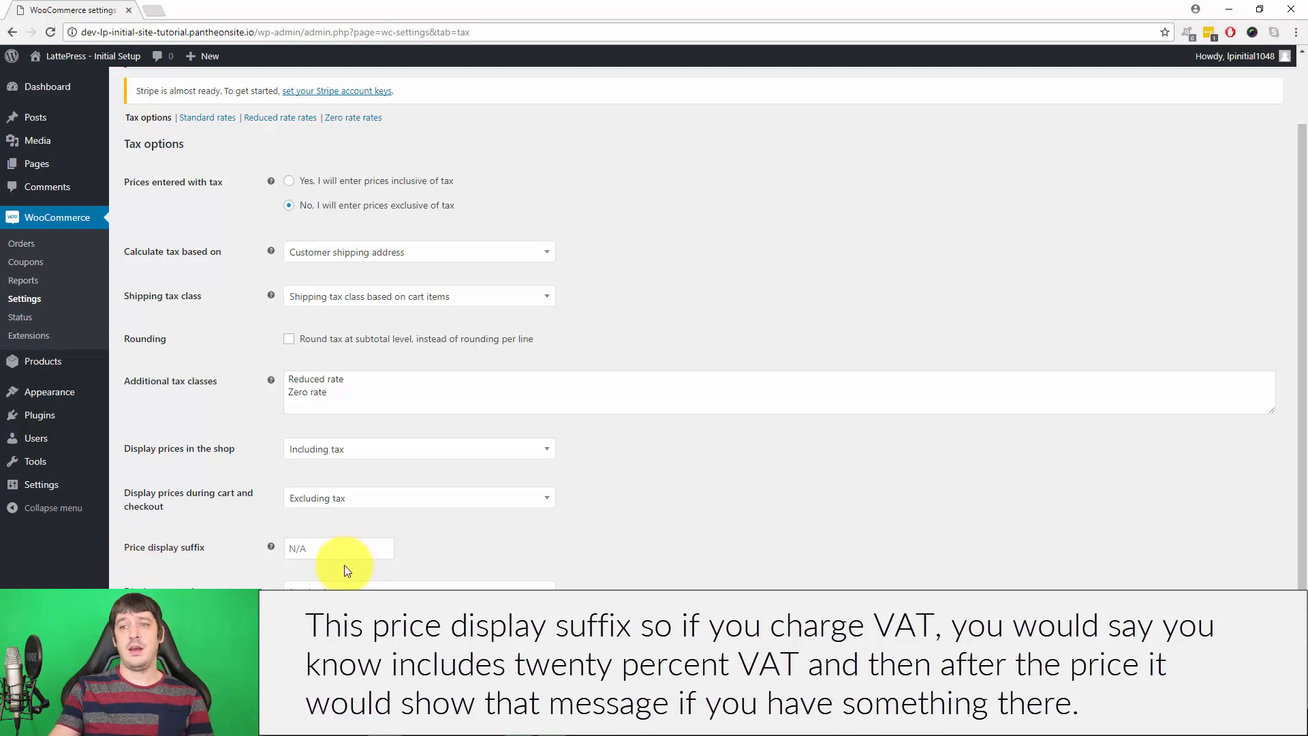
Enter "includes 20% VAT" as a trial price display suffix and clear the field again
{"action": "left_click", "coordinate": [367, 547]}
{"action": "type", "text": "i"}
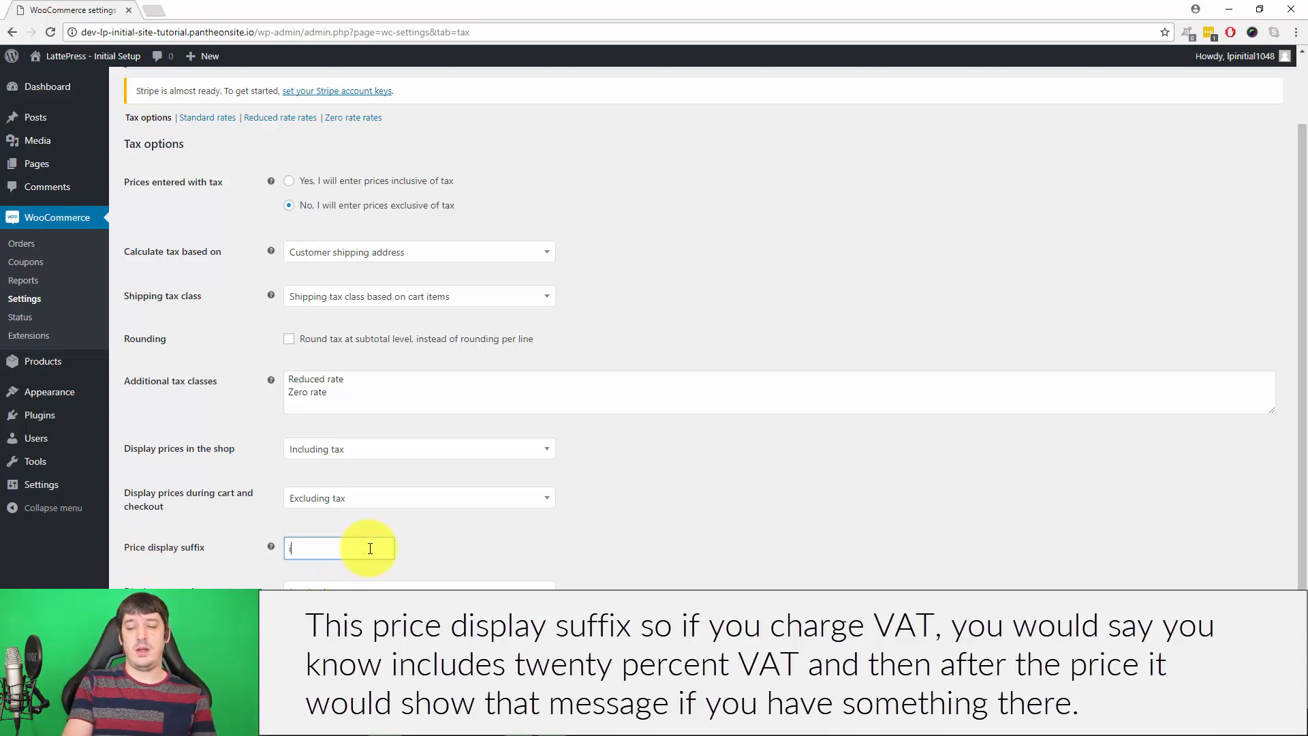
{"action": "type", "text": "ncludes 20% VAT"}
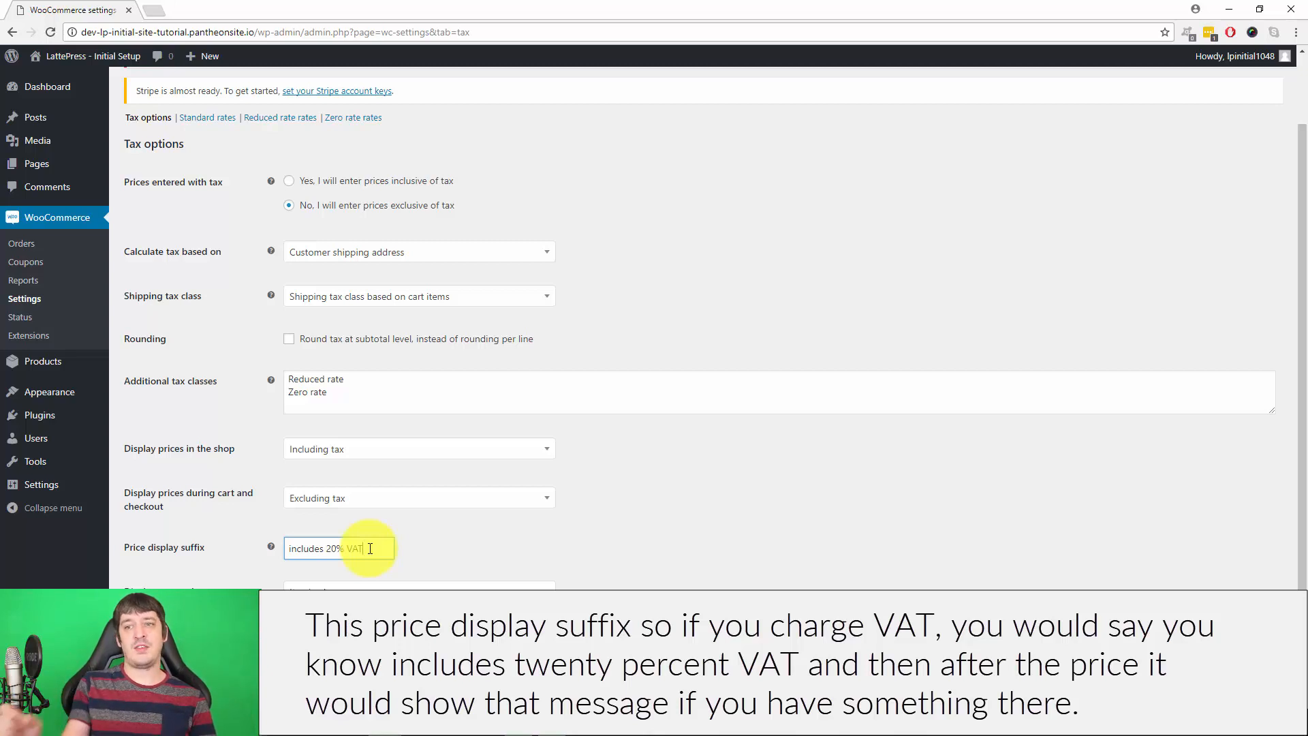
{"action": "left_click_drag", "start_coordinate": [365, 549], "coordinate": [215, 546]}
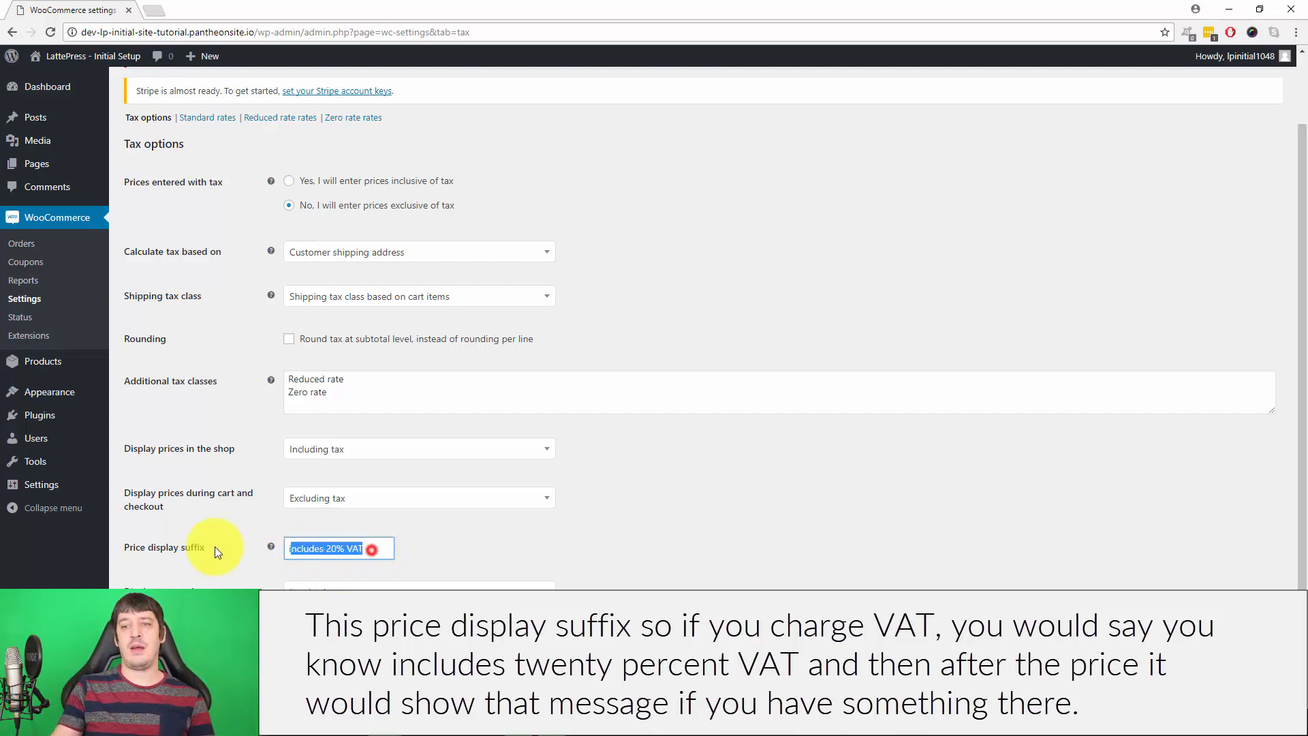
{"action": "key", "text": "BackSpace"}
{"action": "left_click", "coordinate": [437, 527]}
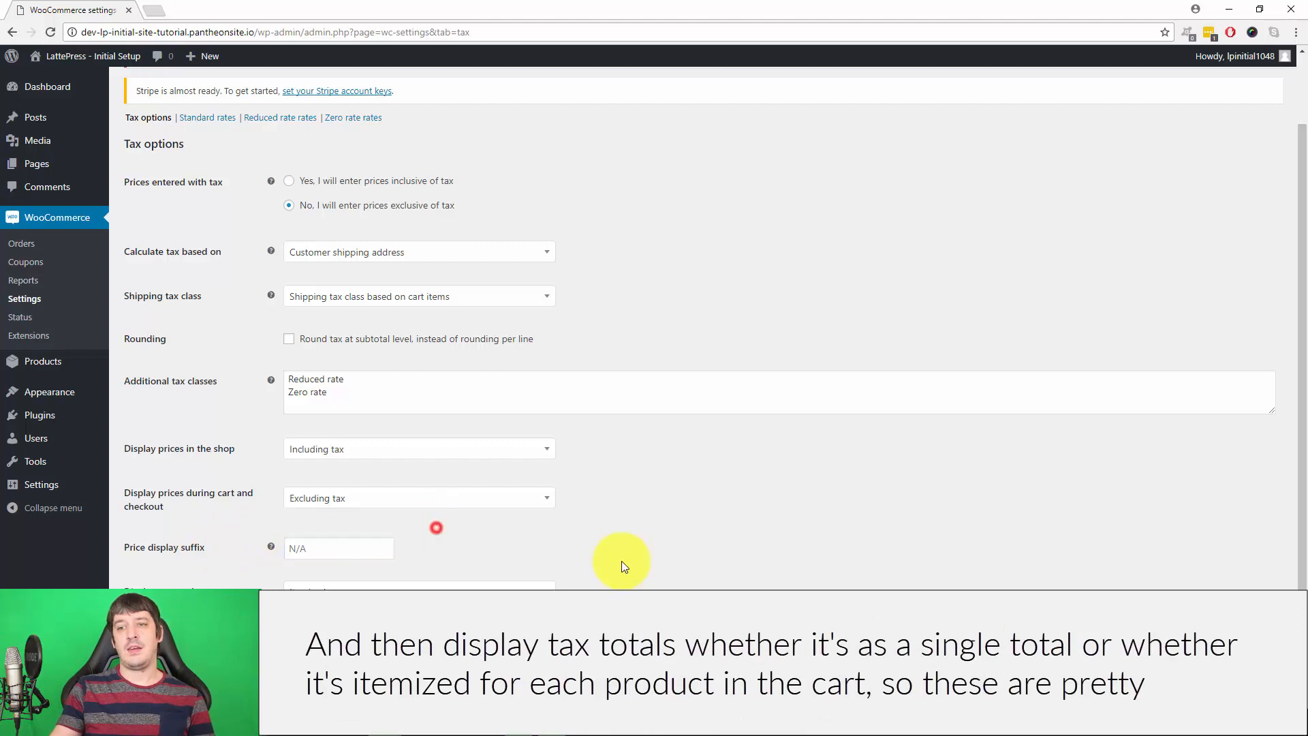
Check the display setting for tax totals and look through the standard, reduced and zero rate tables
{"action": "left_click", "coordinate": [410, 593]}
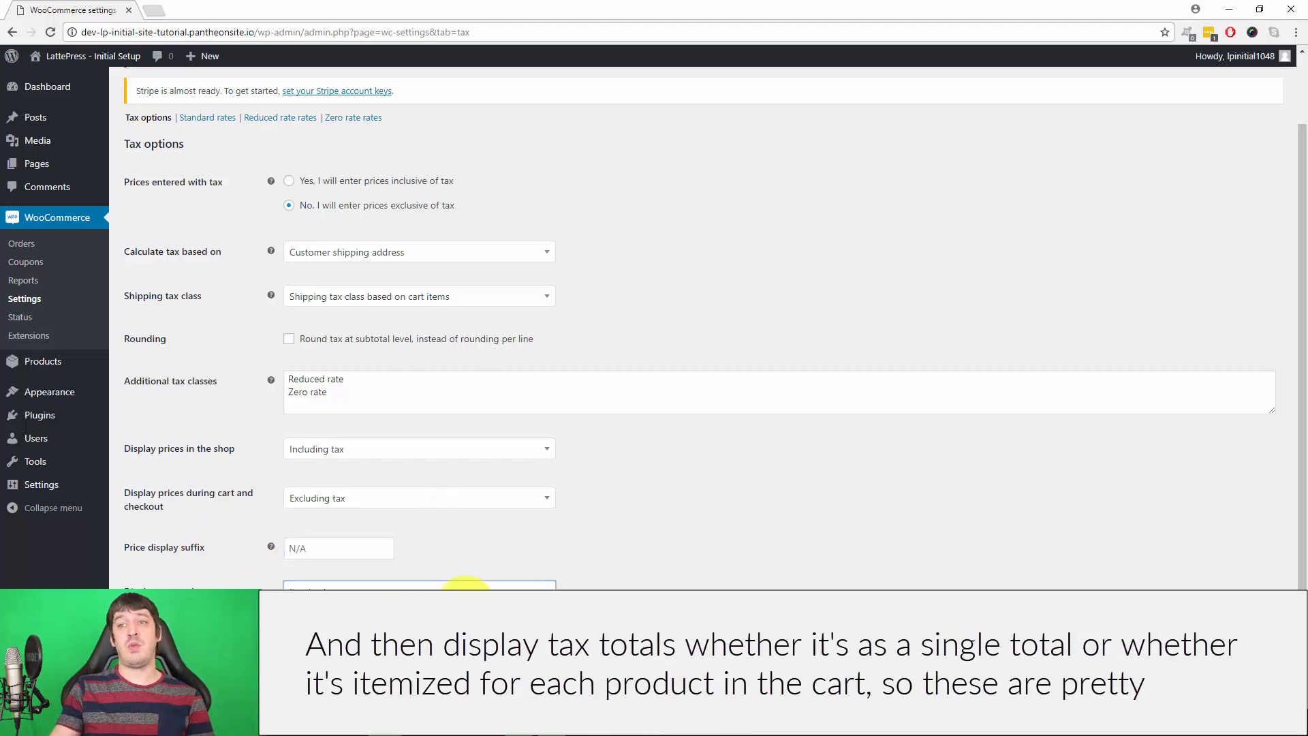
{"action": "left_click", "coordinate": [628, 558]}
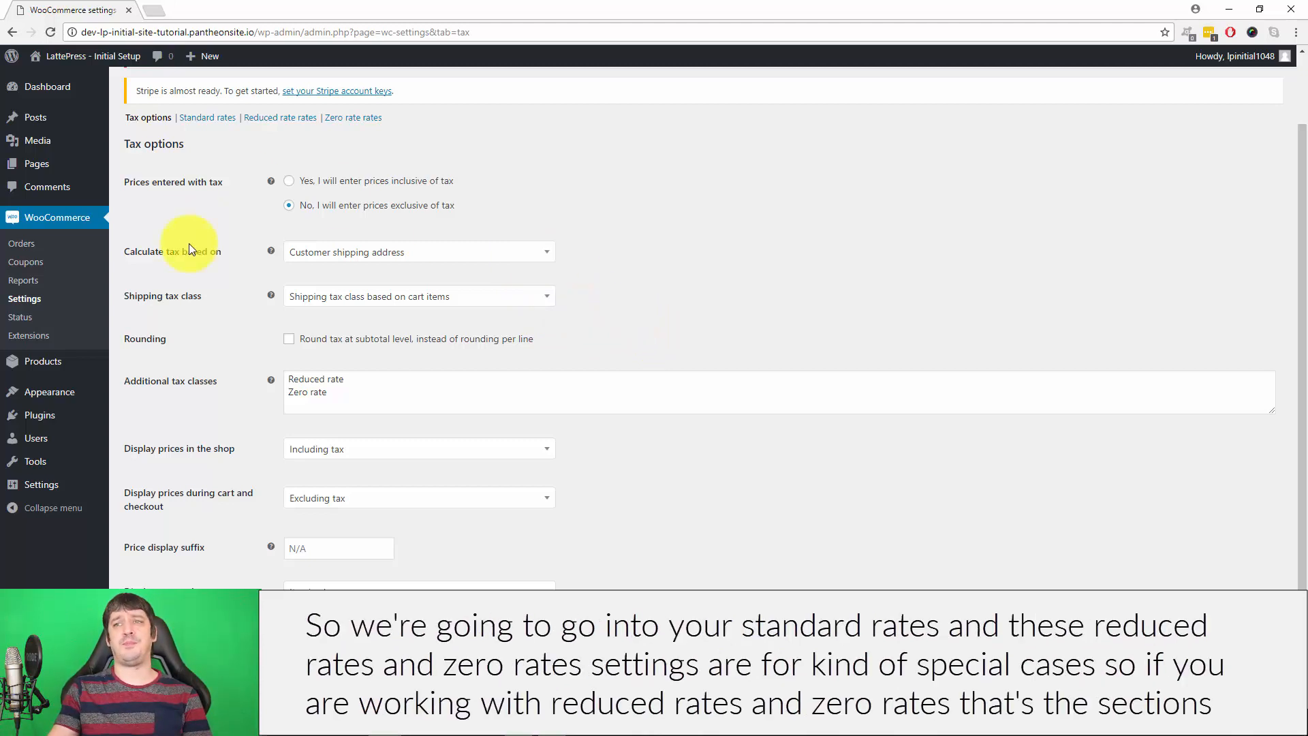
{"action": "left_click", "coordinate": [206, 118]}
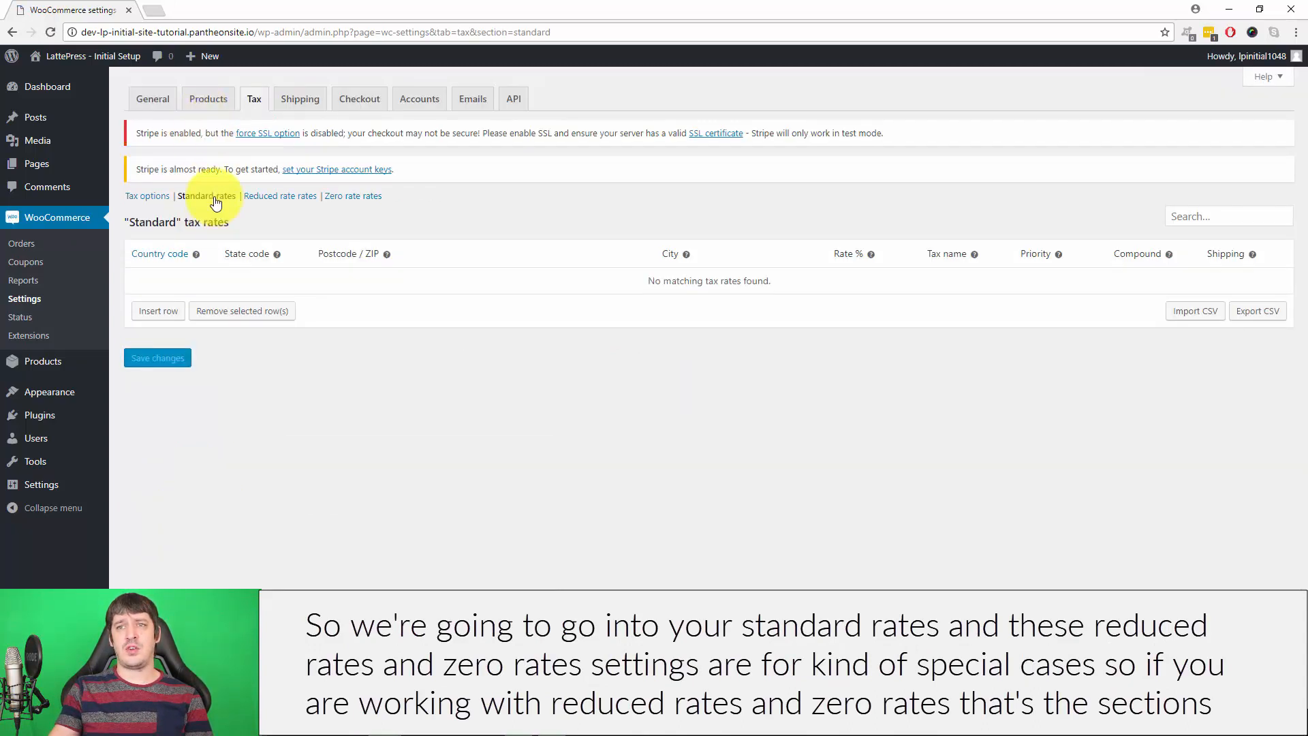
{"action": "left_click", "coordinate": [278, 197]}
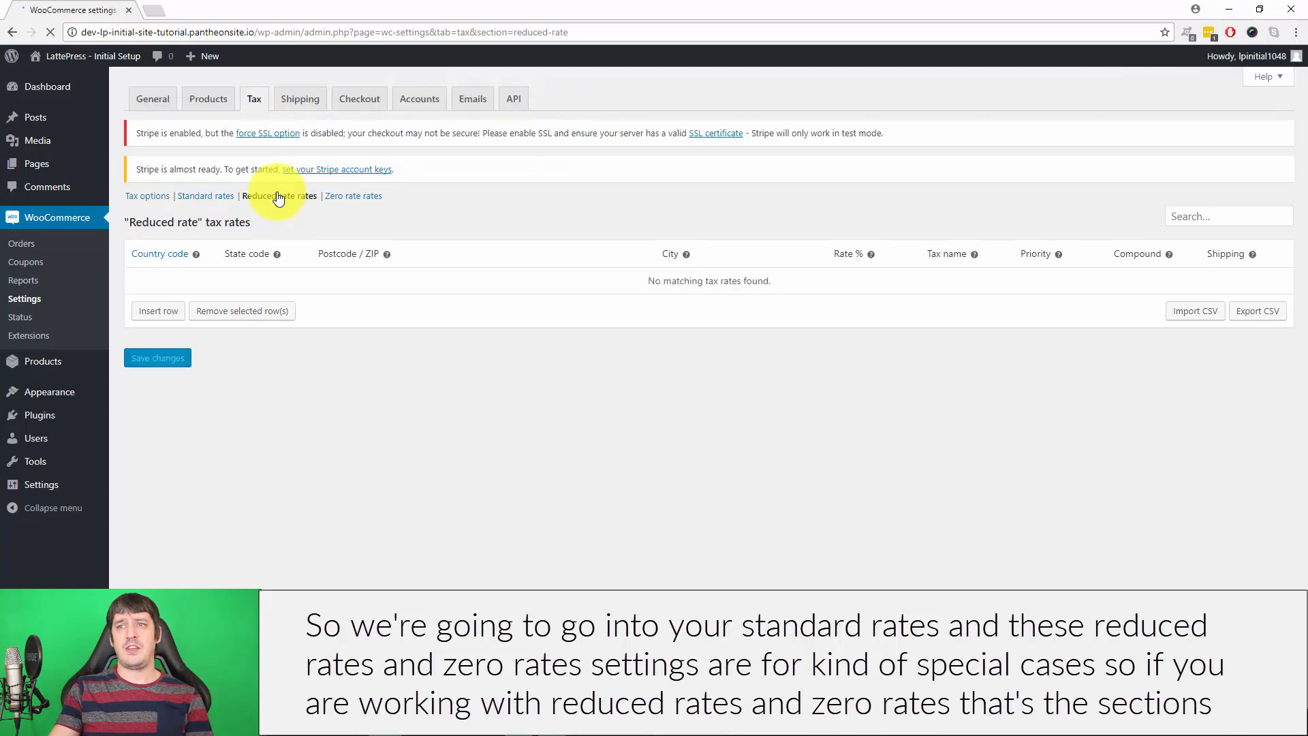
{"action": "left_click", "coordinate": [361, 198]}
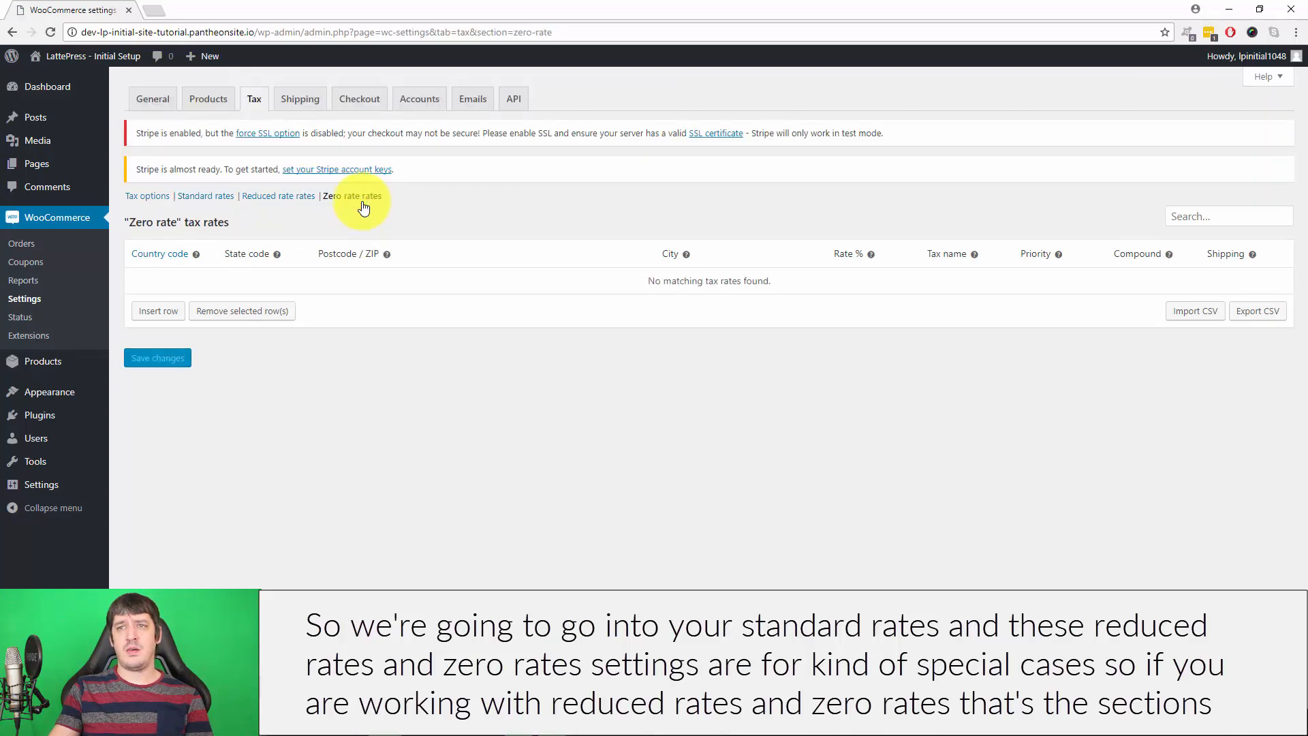
Add a row to the standard tax rates with country code US and state code CA
{"action": "left_click", "coordinate": [210, 195]}
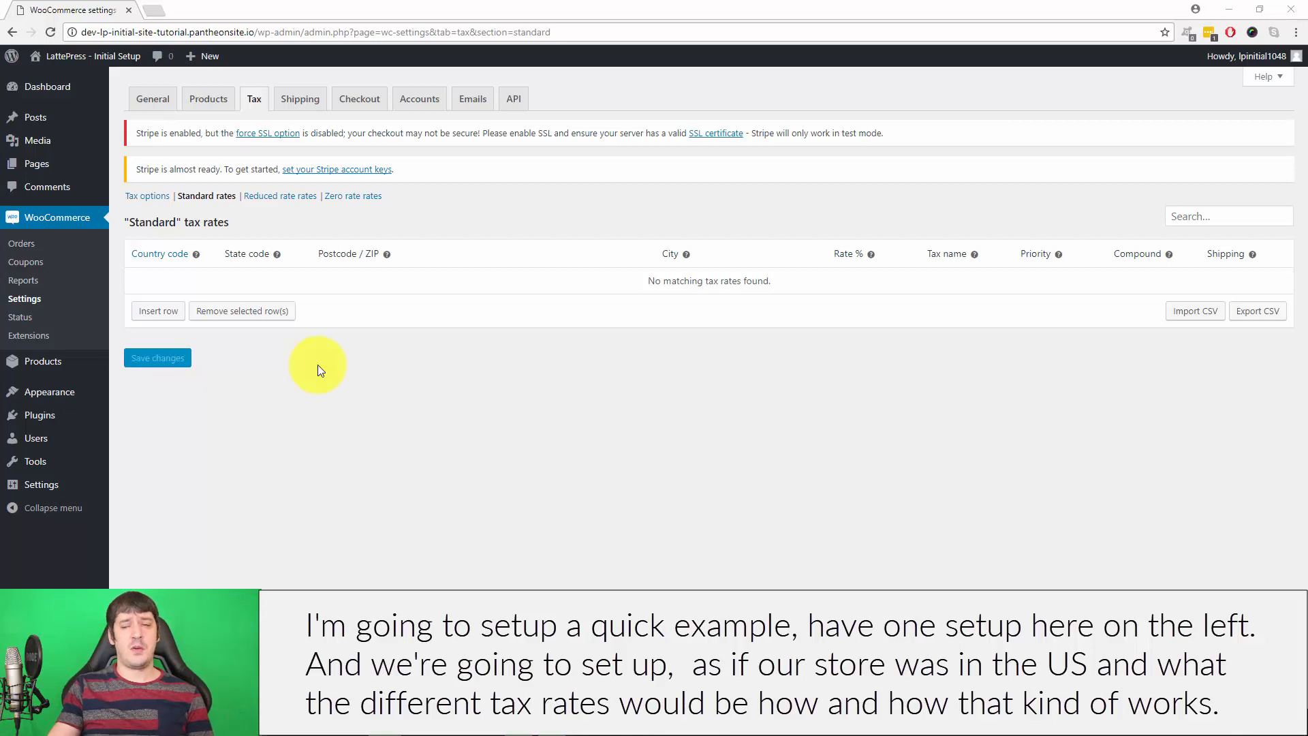
{"action": "left_click", "coordinate": [156, 311]}
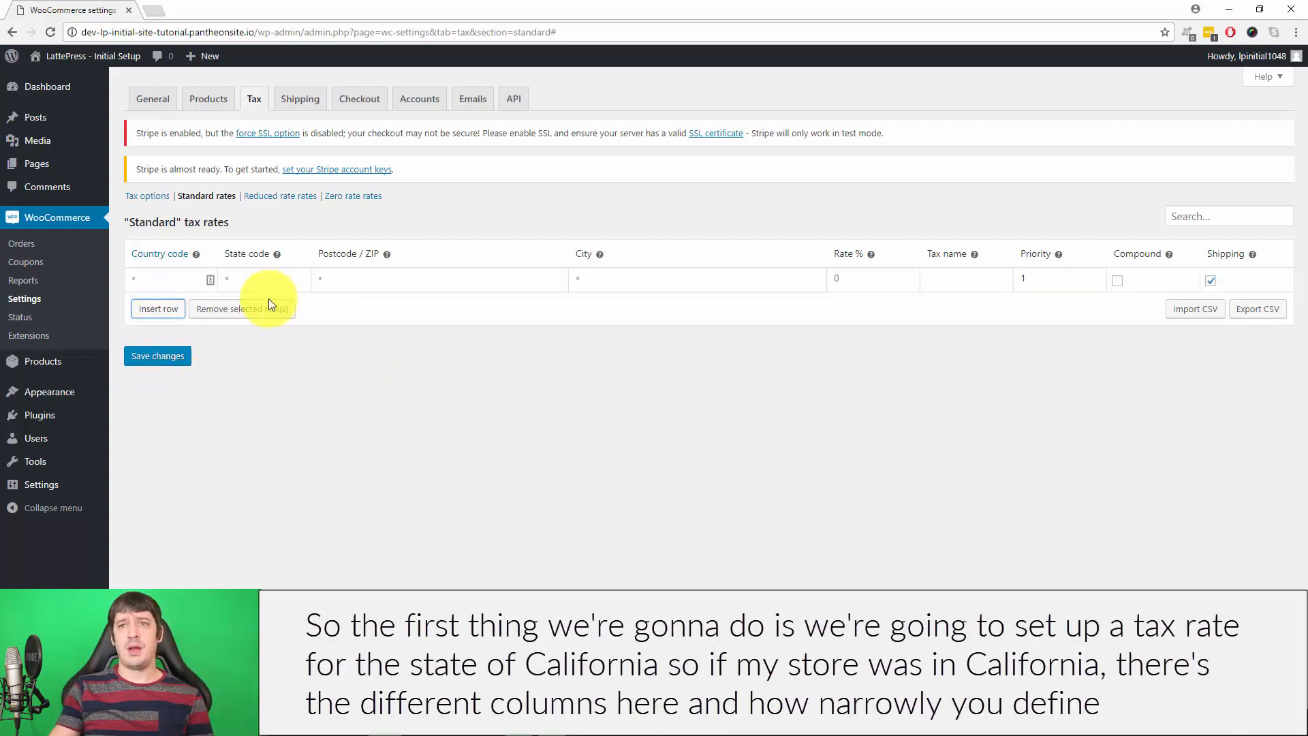
{"action": "left_click", "coordinate": [161, 276]}
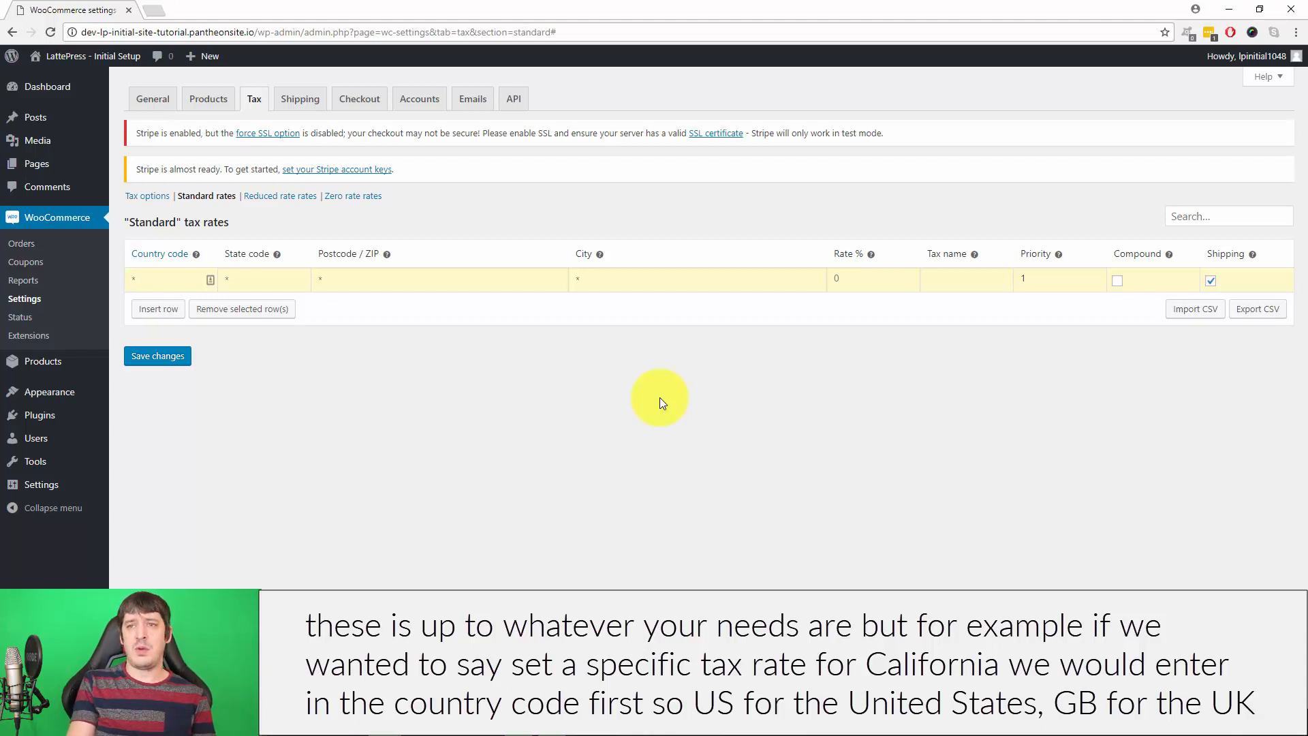
{"action": "type", "text": "US"}
{"action": "key", "text": "Tab"}
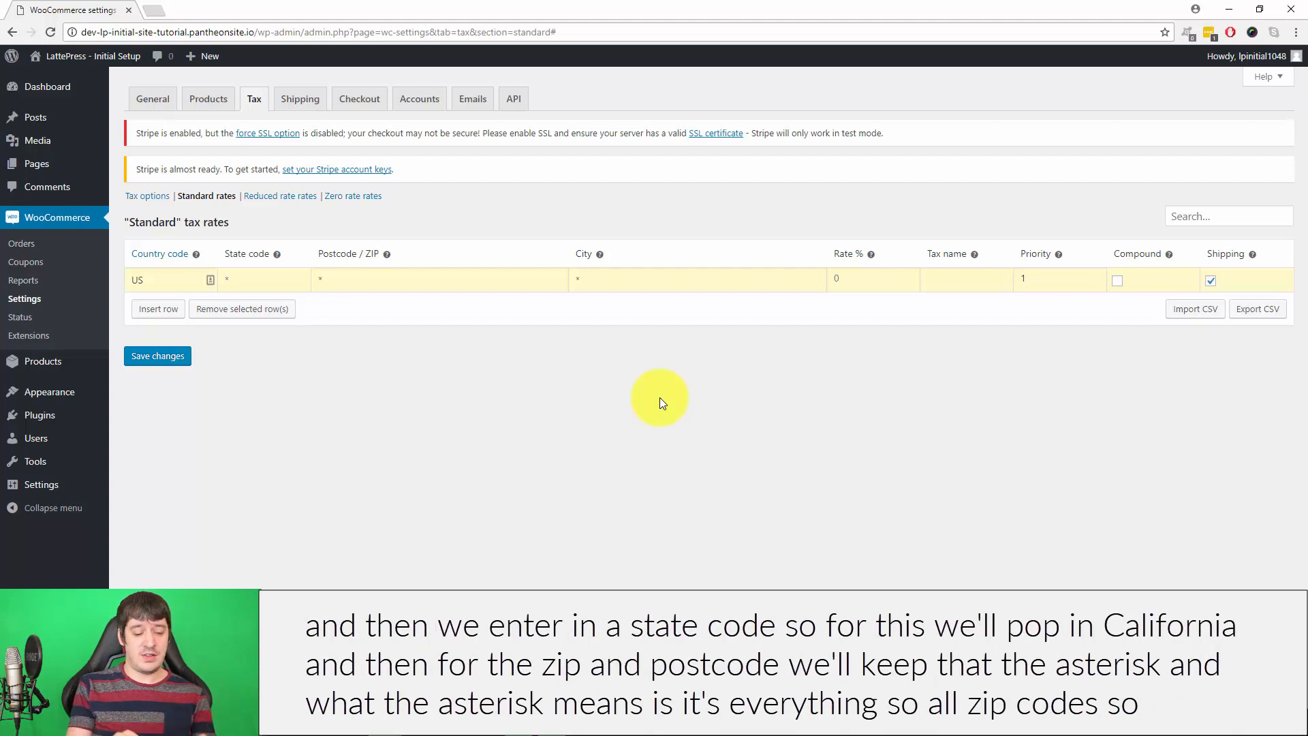
{"action": "type", "text": "CA"}
{"action": "key", "text": "Tab"}
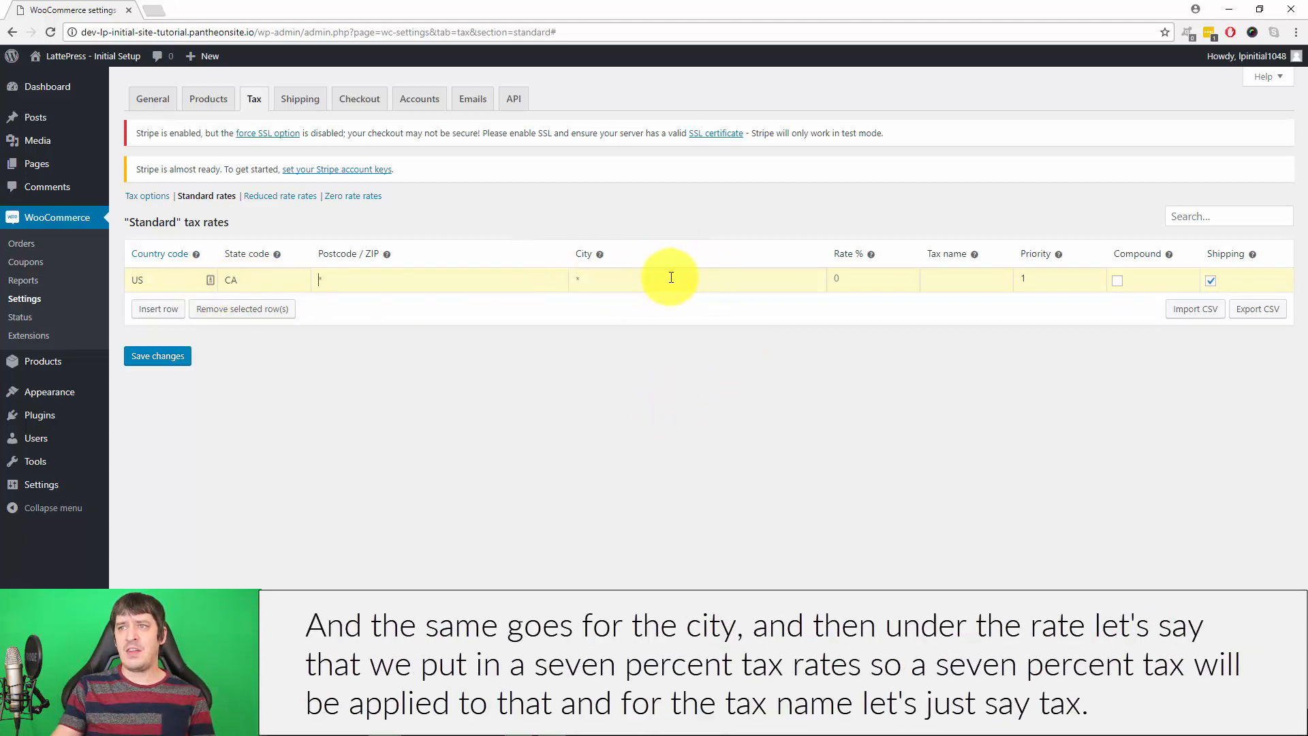
Give the California row a rate of 7.0% and the tax name TAX
{"action": "left_click", "coordinate": [860, 273]}
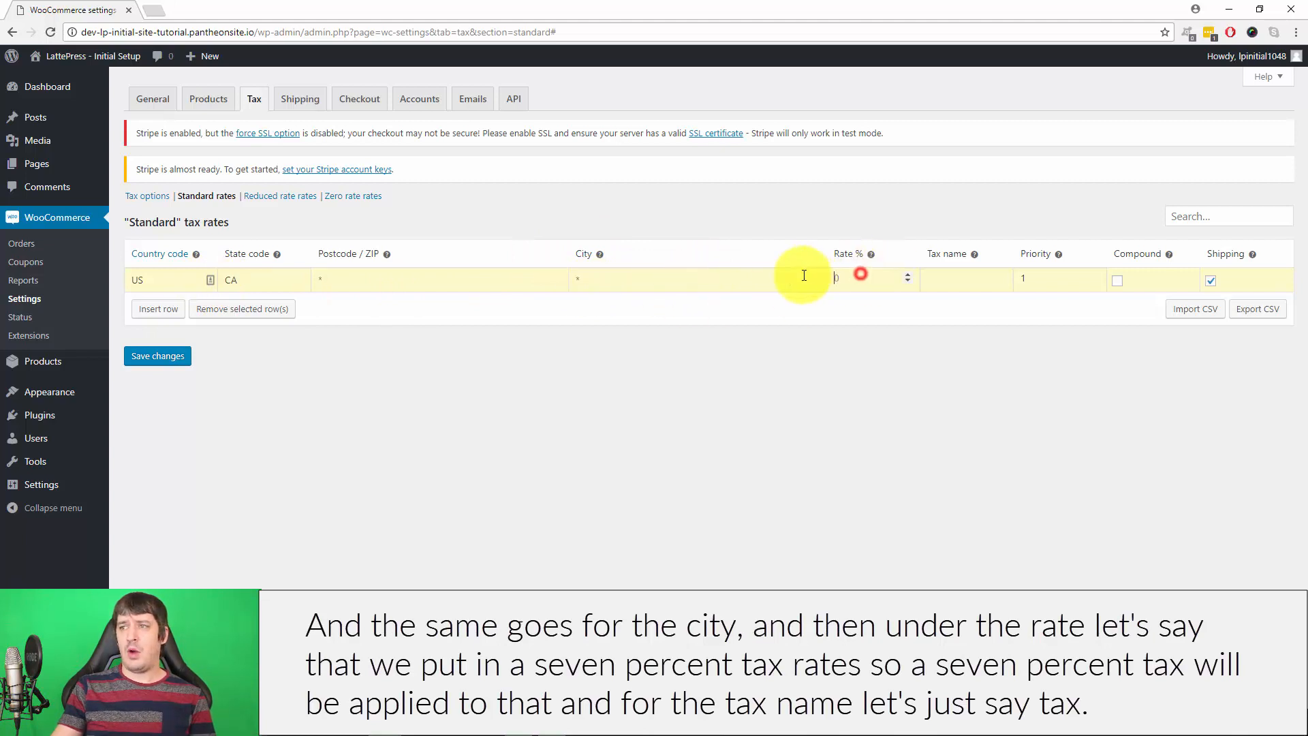
{"action": "type", "text": "7.0"}
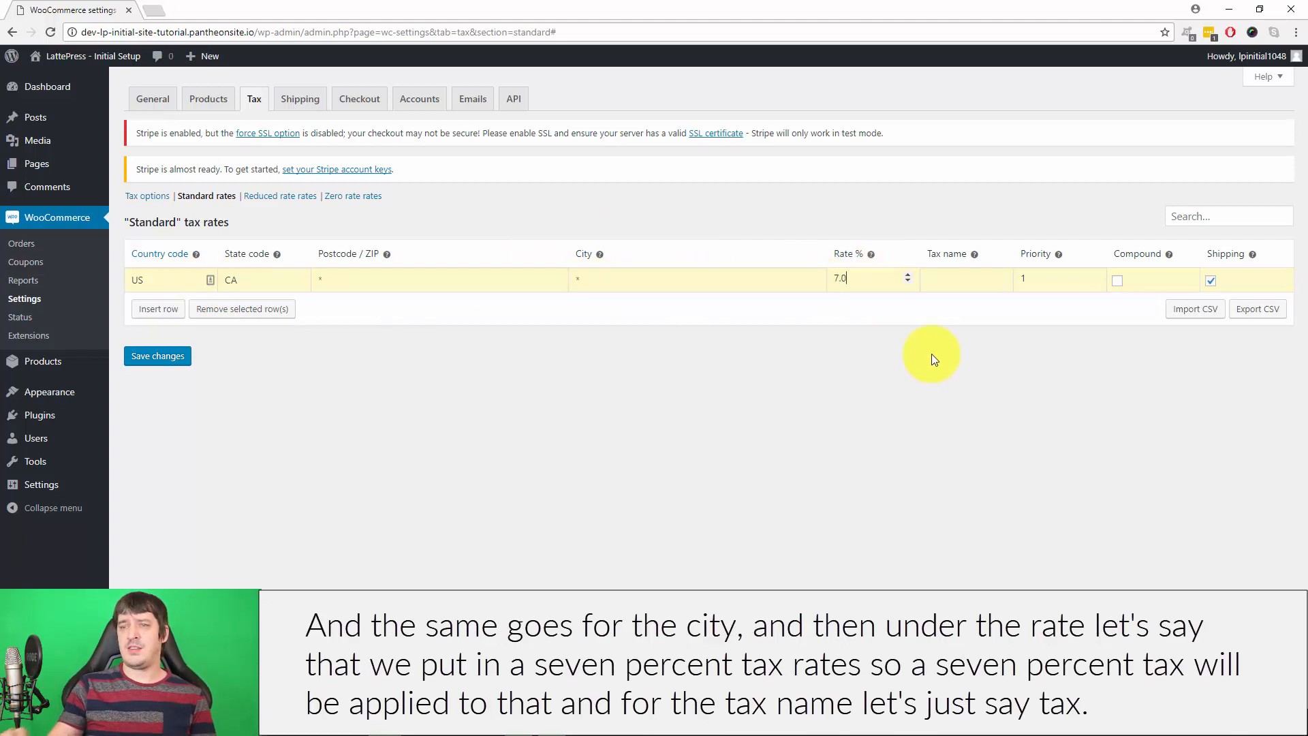
{"action": "left_click", "coordinate": [858, 438]}
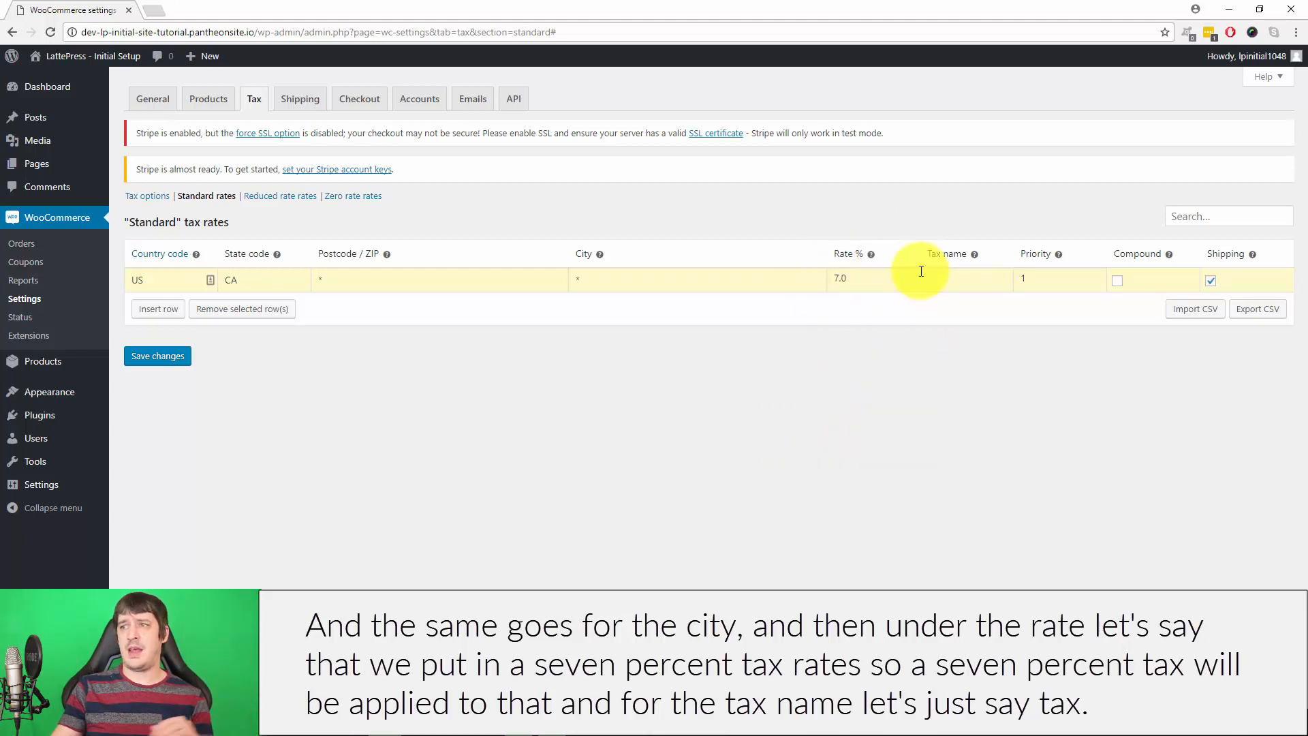
{"action": "left_click", "coordinate": [956, 273]}
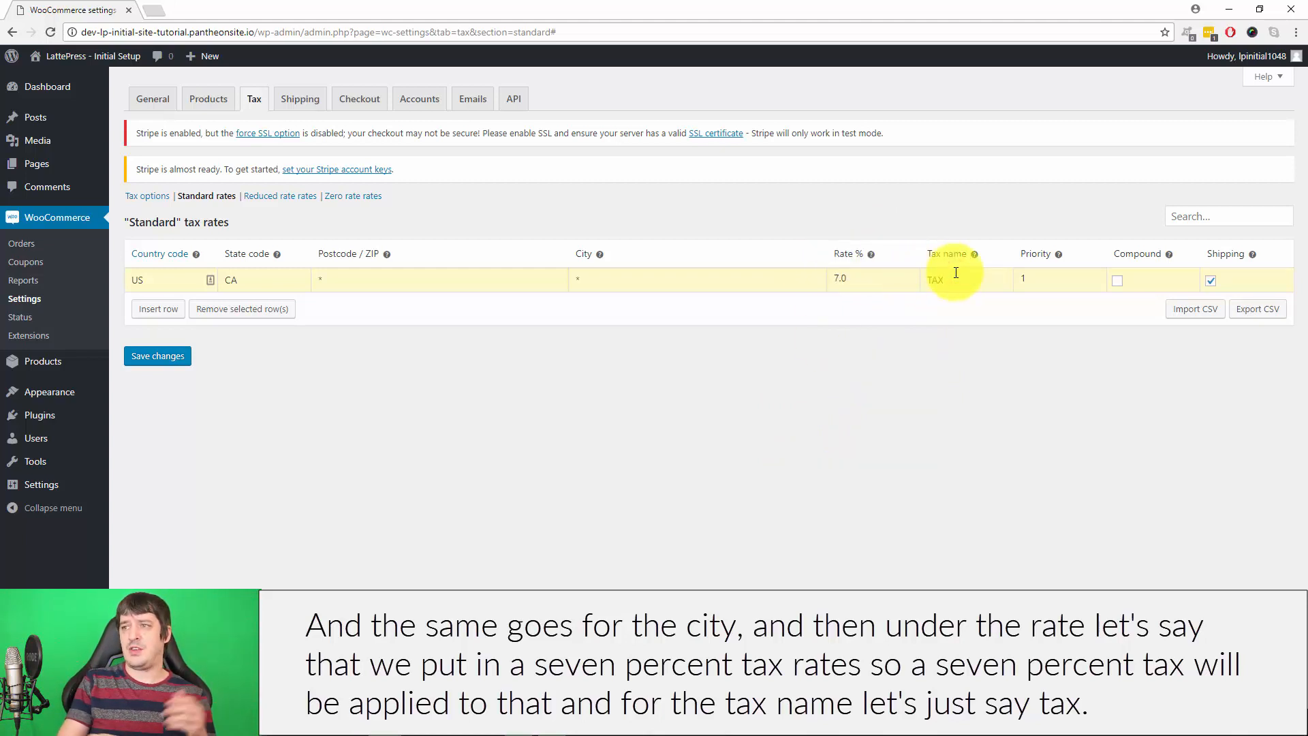
{"action": "type", "text": "TAX"}
{"action": "left_click", "coordinate": [970, 393]}
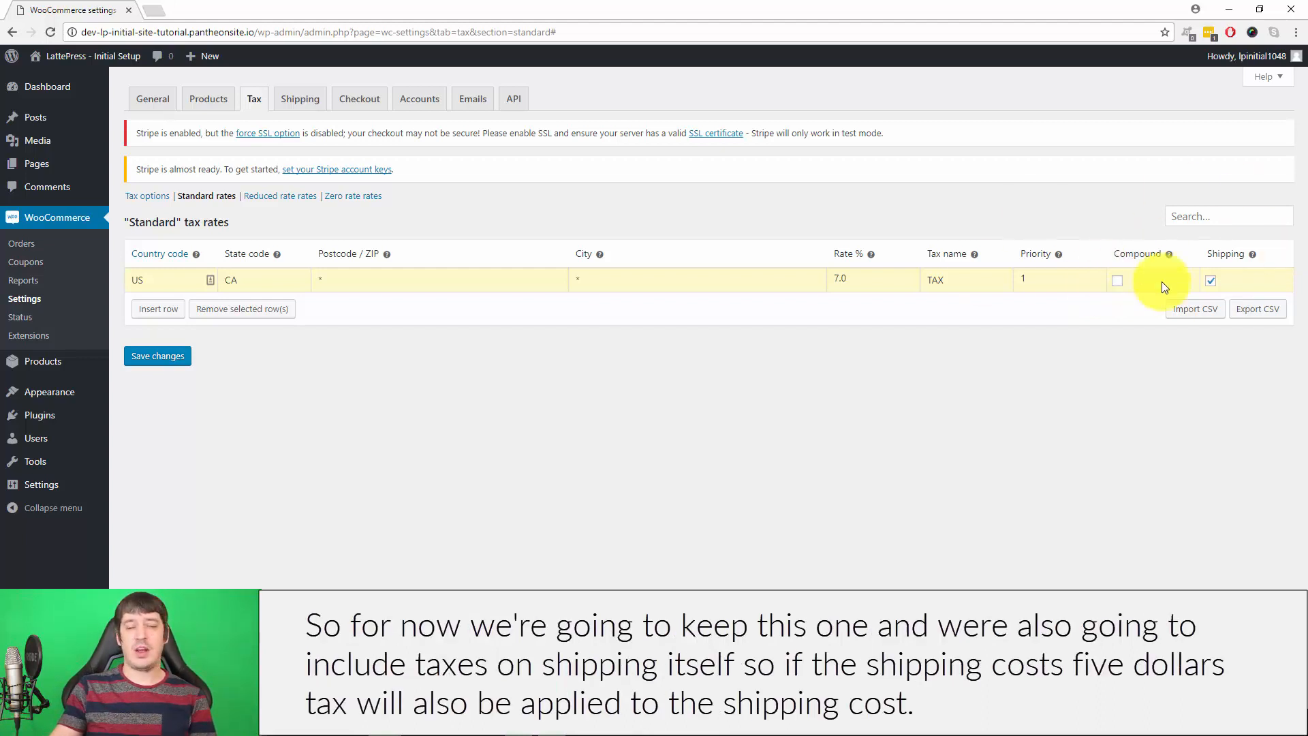
{"action": "mouse_move", "coordinate": [1250, 257]}
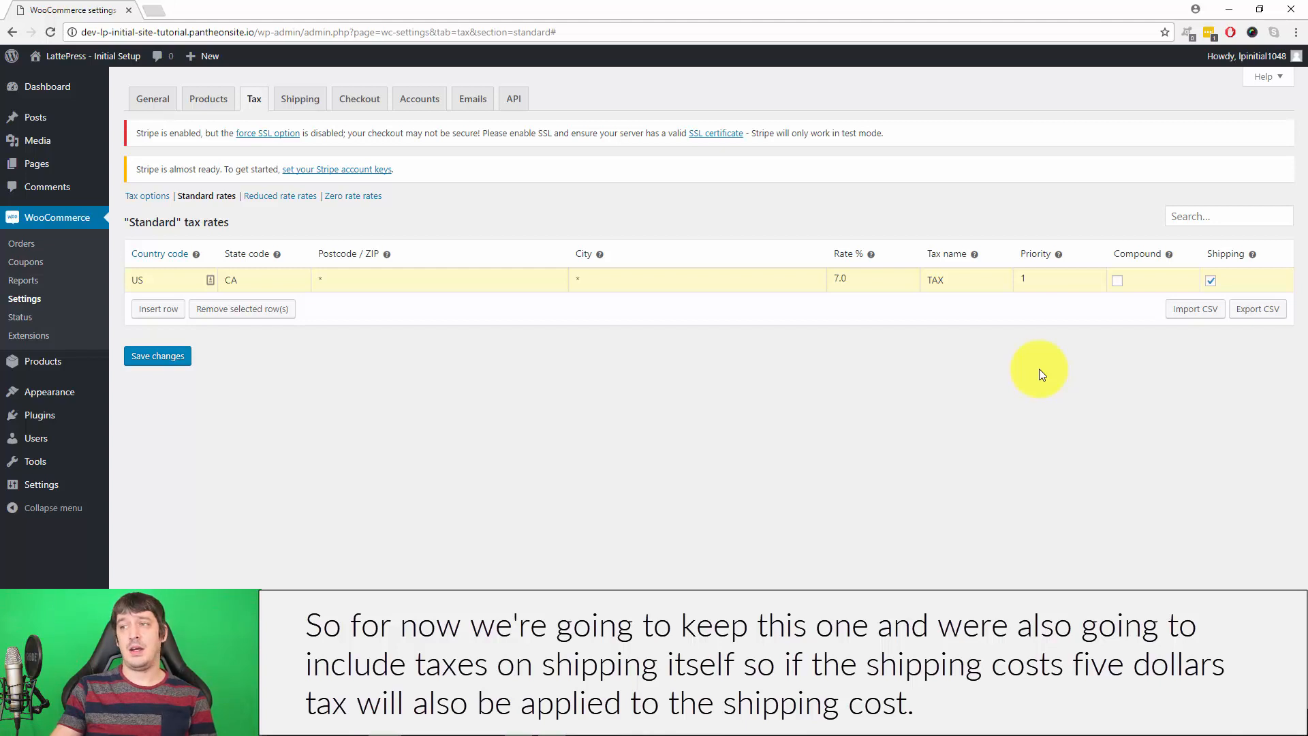
Add a second standard rate row for country code US, state code CA and postcode 90210
{"action": "left_click", "coordinate": [162, 298]}
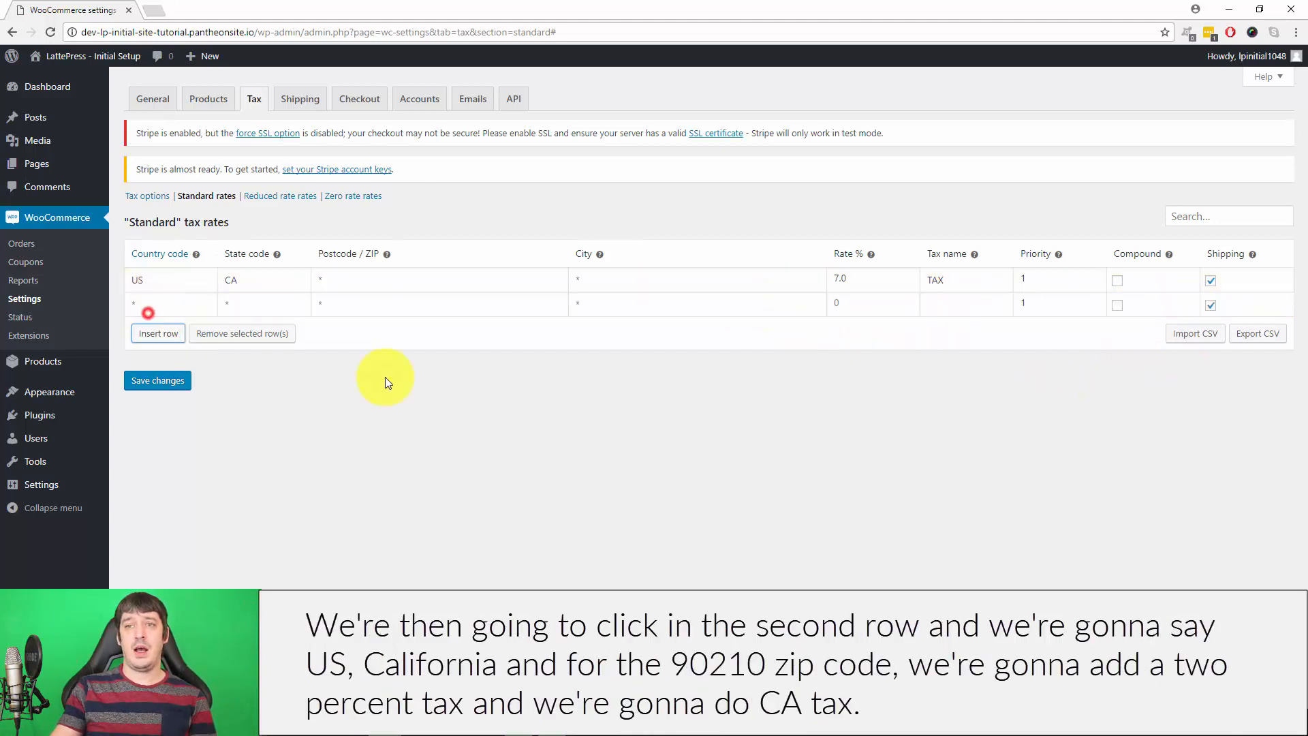
{"action": "left_click", "coordinate": [172, 308]}
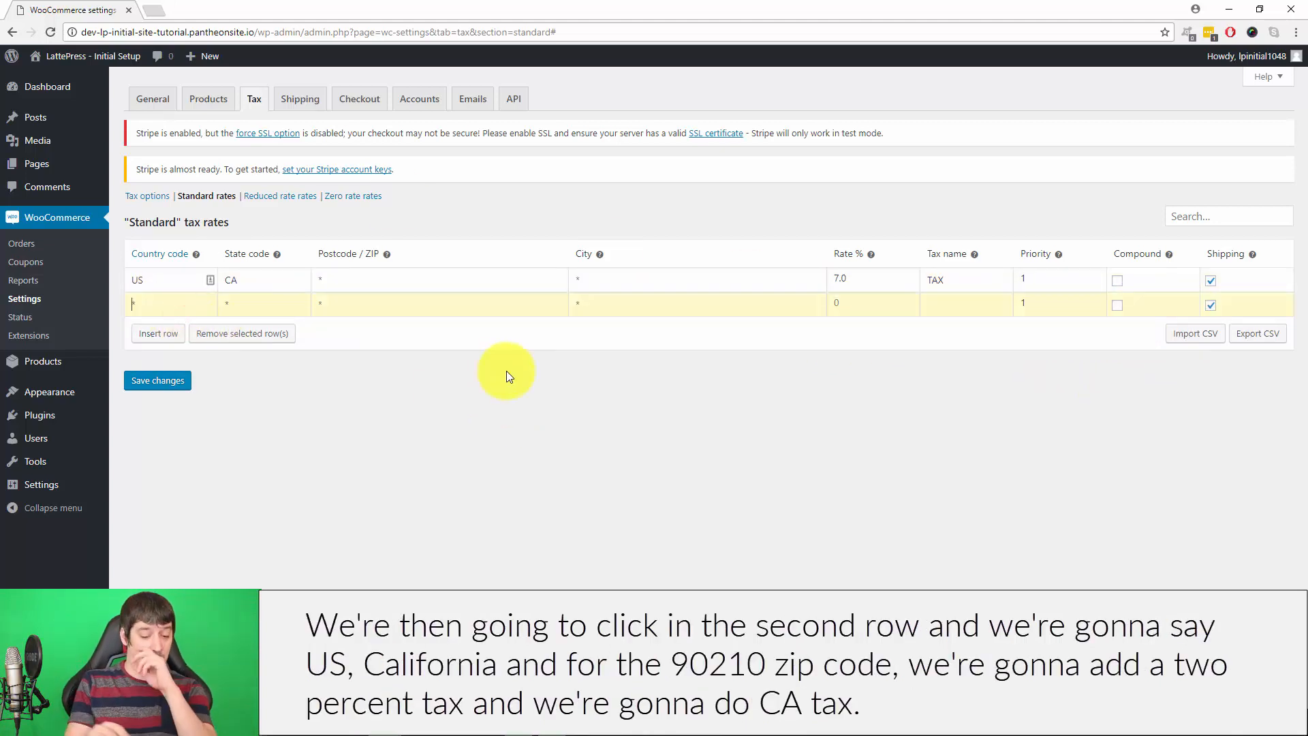
{"action": "type", "text": "US"}
{"action": "key", "text": "Tab"}
{"action": "type", "text": "CA"}
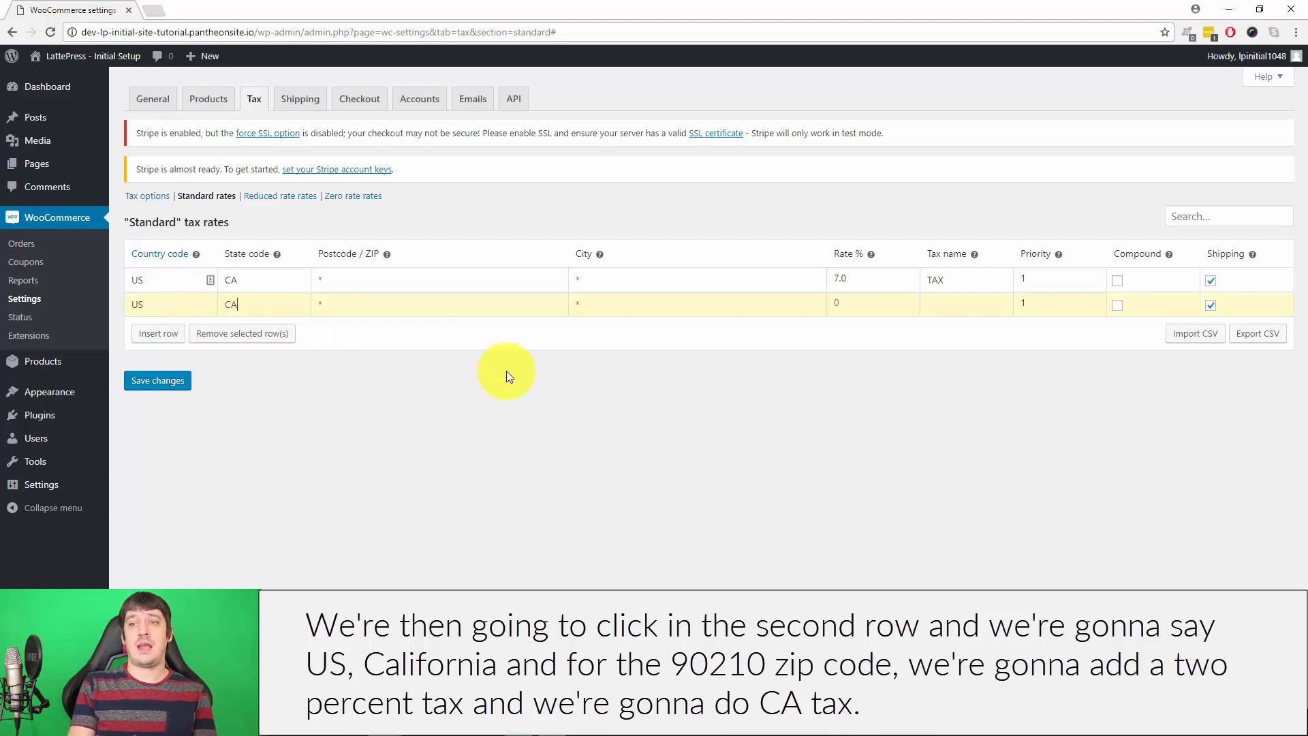
{"action": "key", "text": "Tab"}
{"action": "type", "text": "90210"}
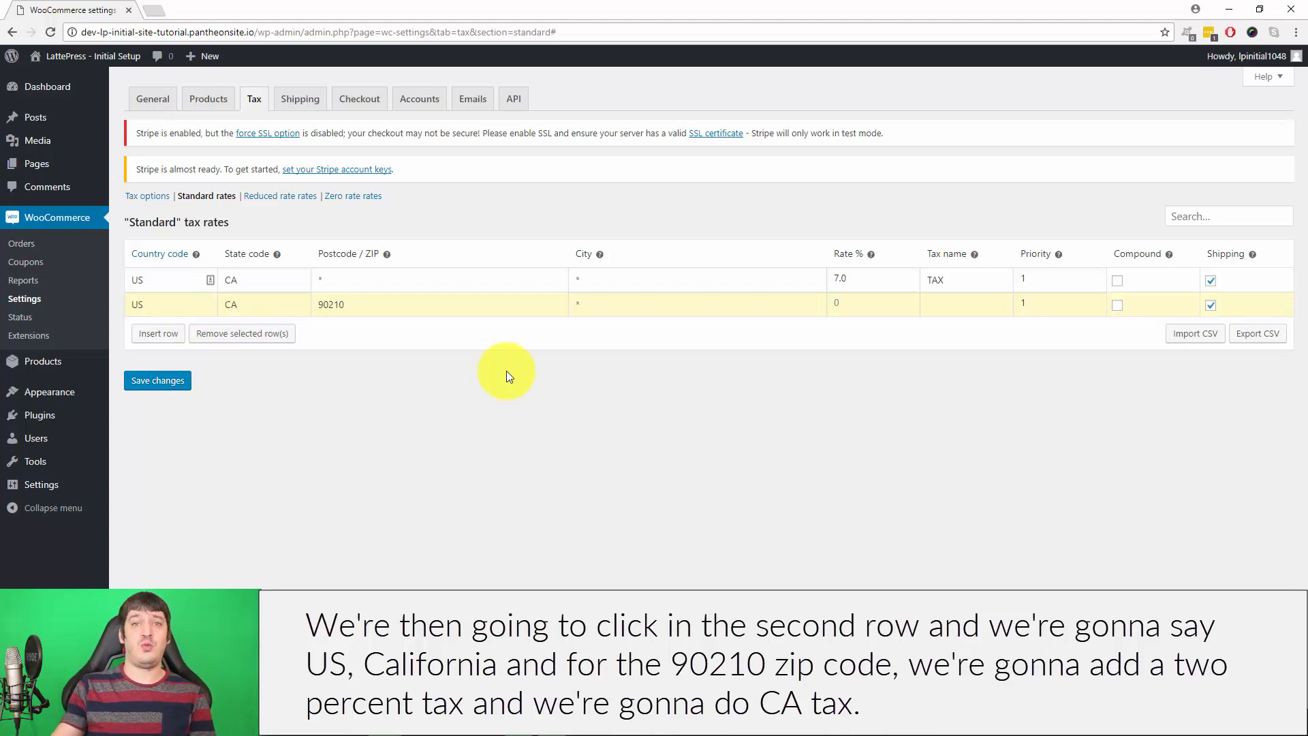
Give the 90210 postcode row a rate of 2% and the tax name CA TAX
{"action": "left_click", "coordinate": [597, 303]}
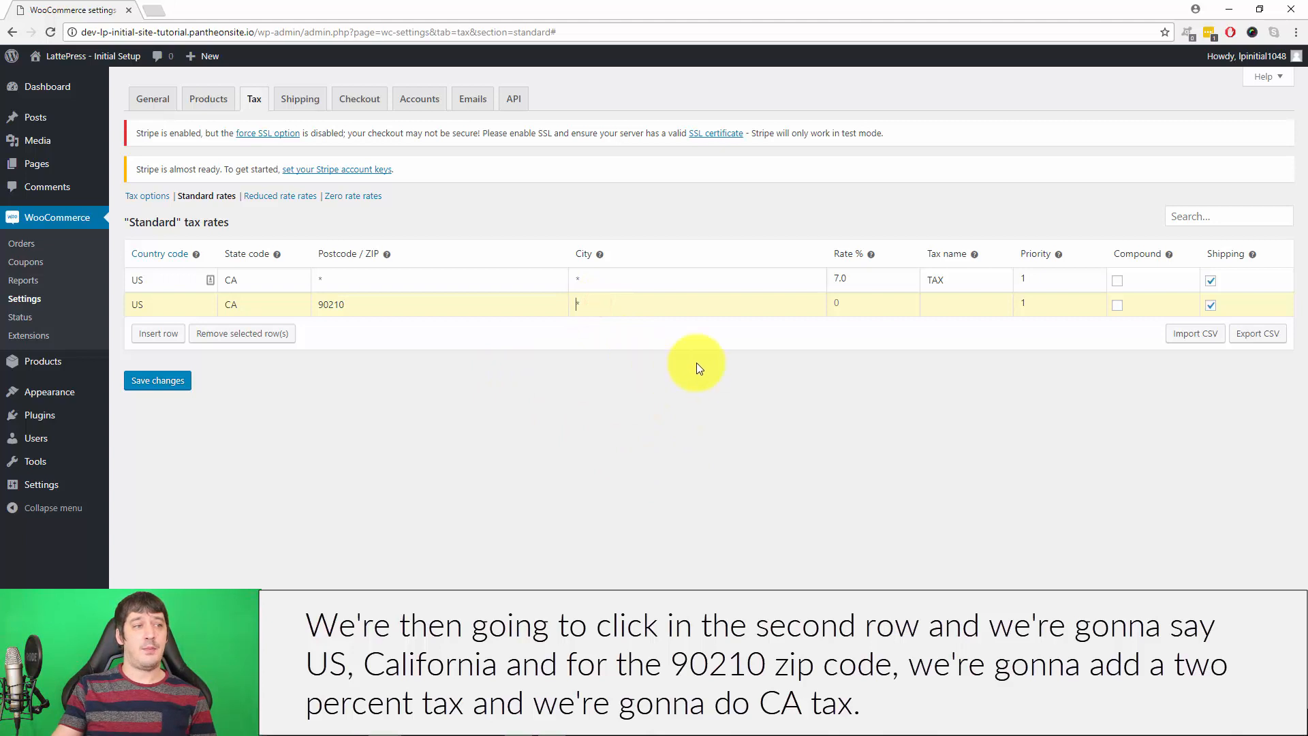
{"action": "left_click", "coordinate": [882, 303]}
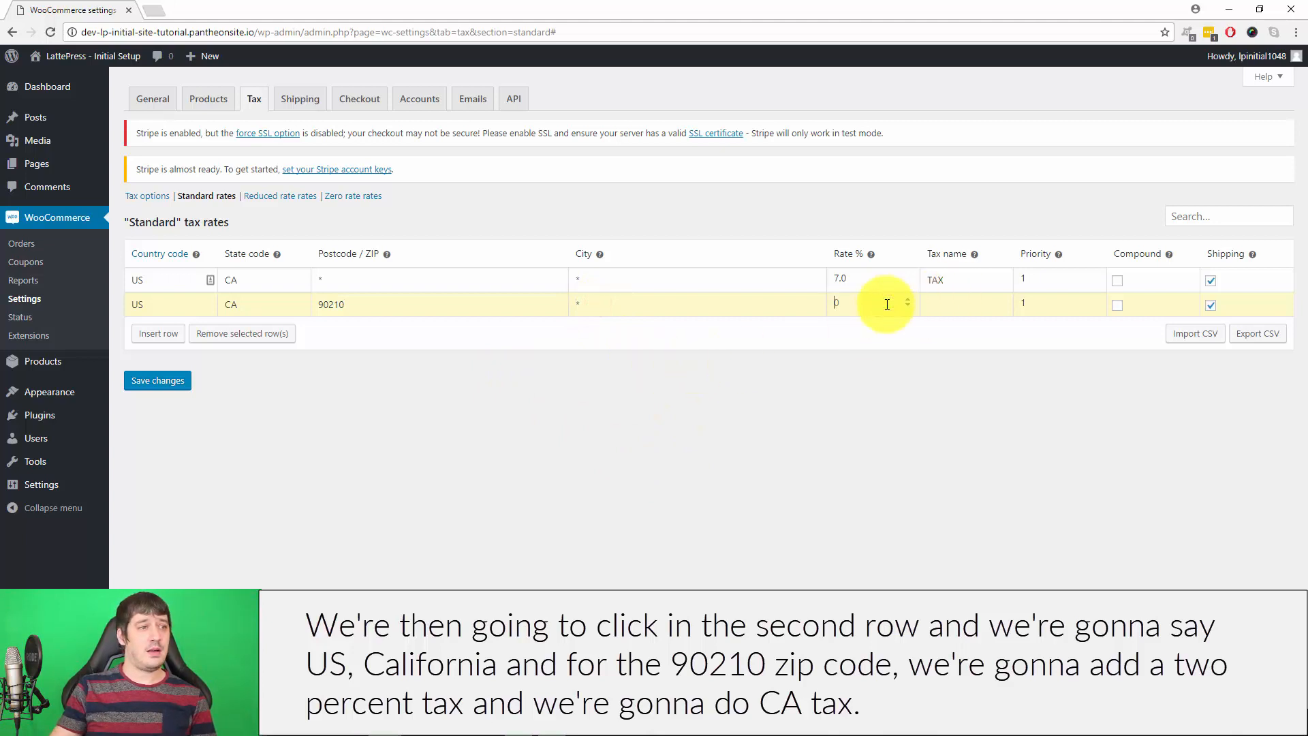
{"action": "type", "text": "6"}
{"action": "key", "text": "BackSpace"}
{"action": "type", "text": "2"}
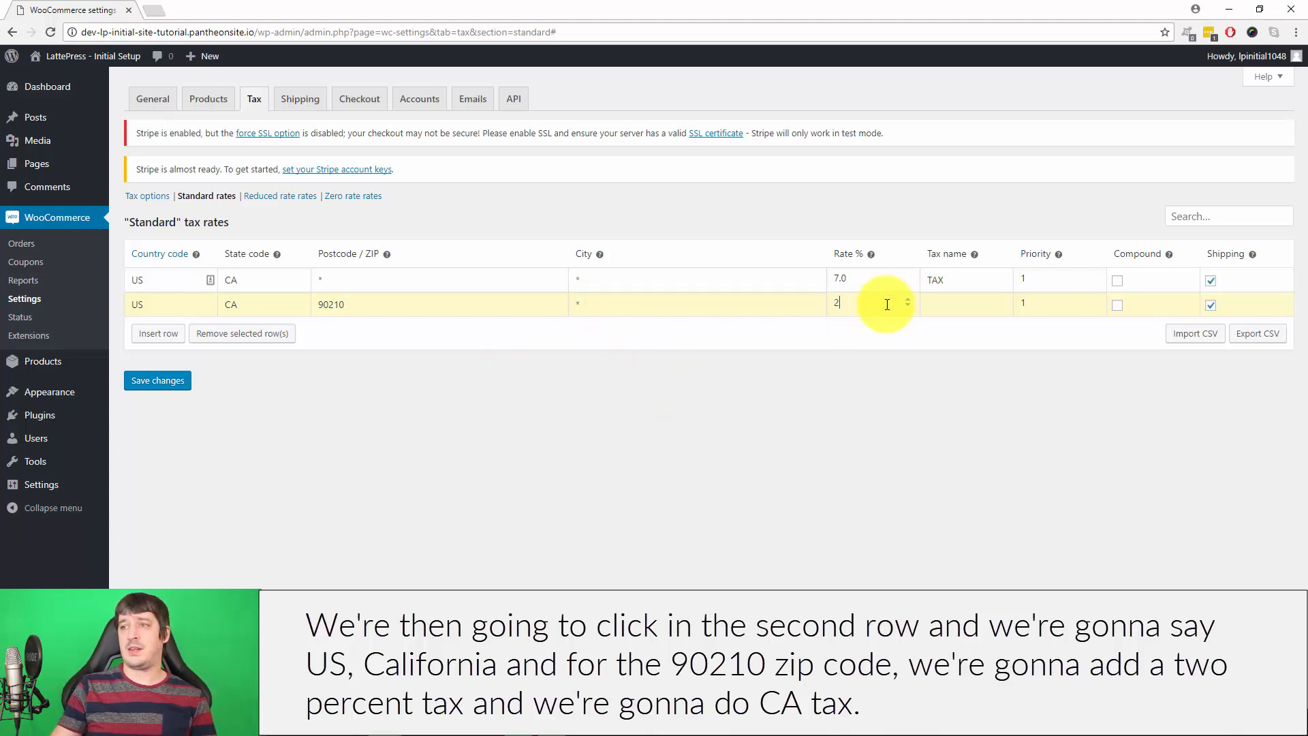
{"action": "left_click", "coordinate": [938, 309]}
{"action": "type", "text": "CA TAX"}
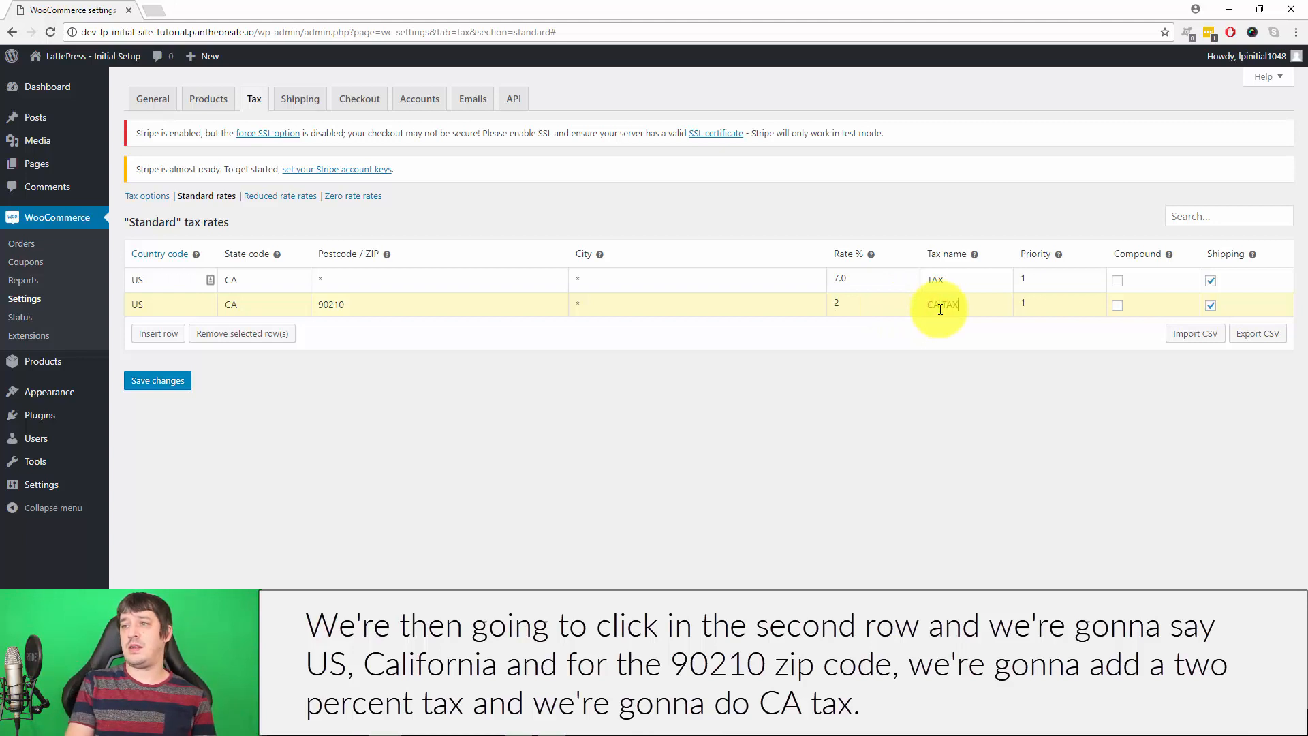
Set the priority of the 90210 postcode row to 2
{"action": "left_click", "coordinate": [847, 303]}
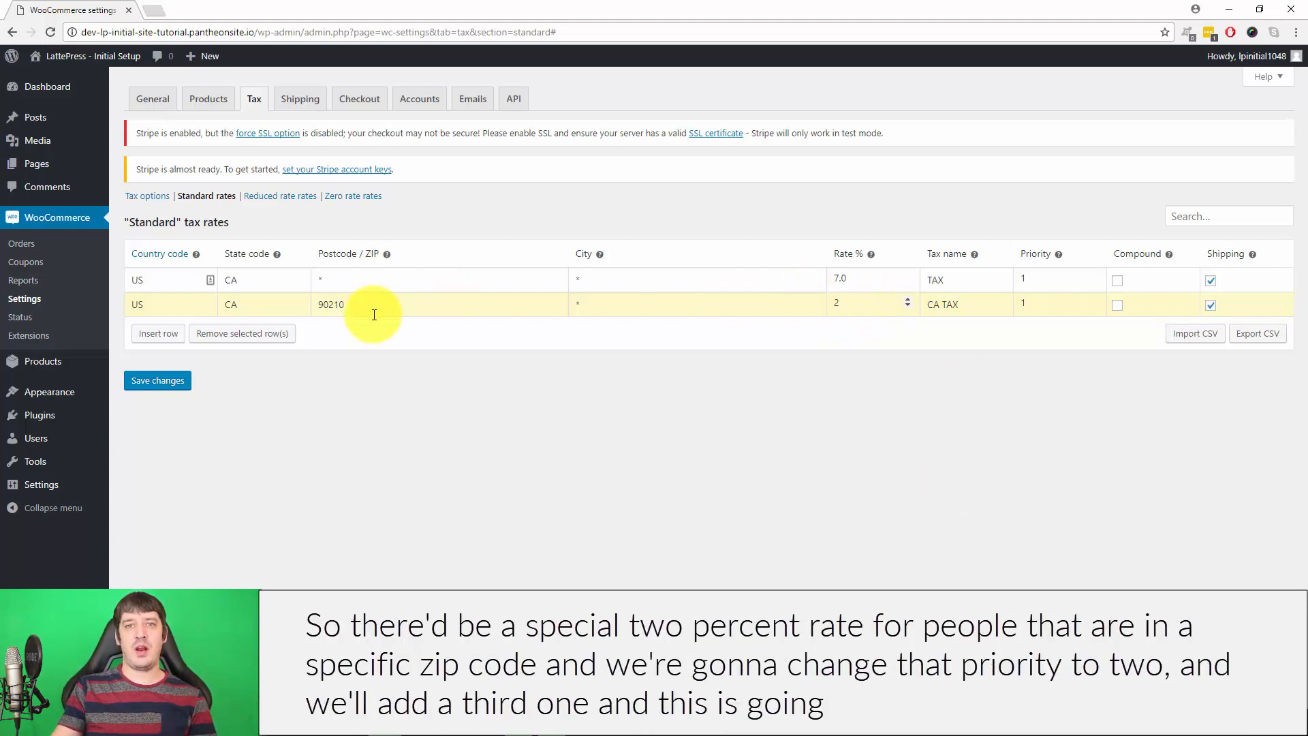
{"action": "double_click", "coordinate": [1070, 305]}
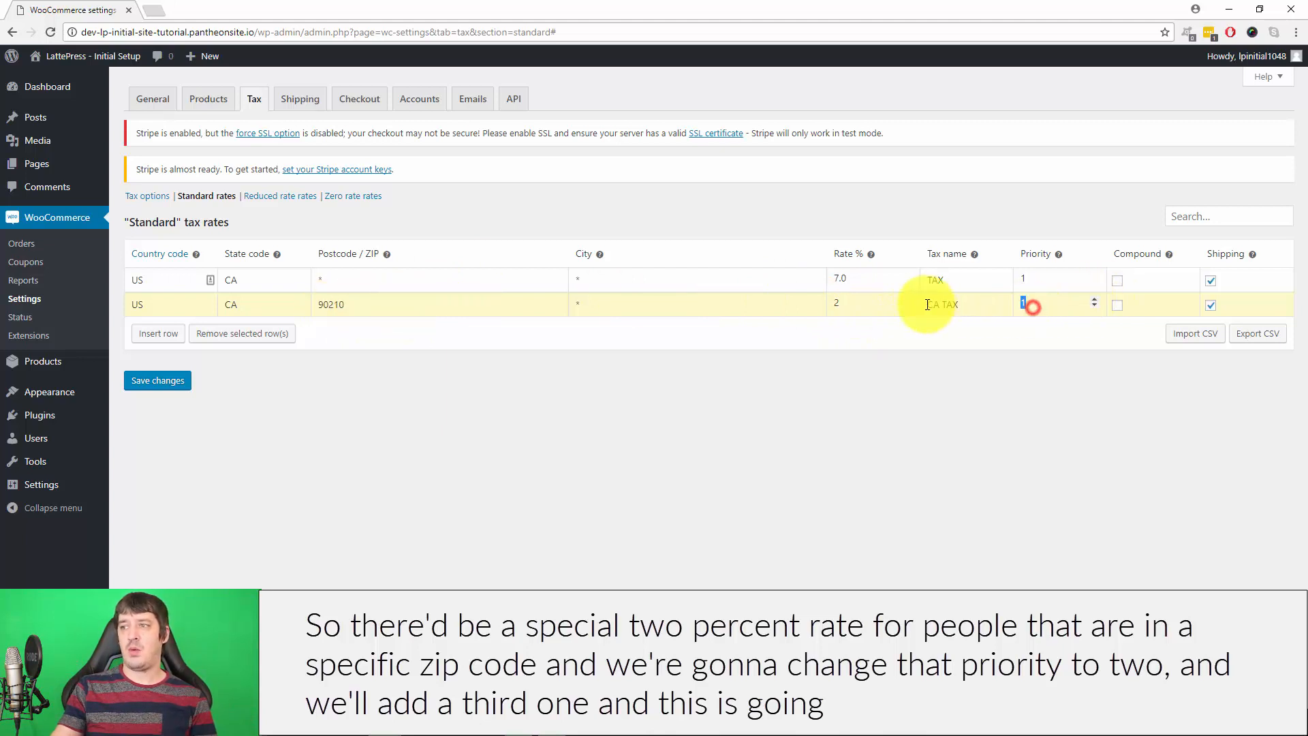
{"action": "type", "text": "2"}
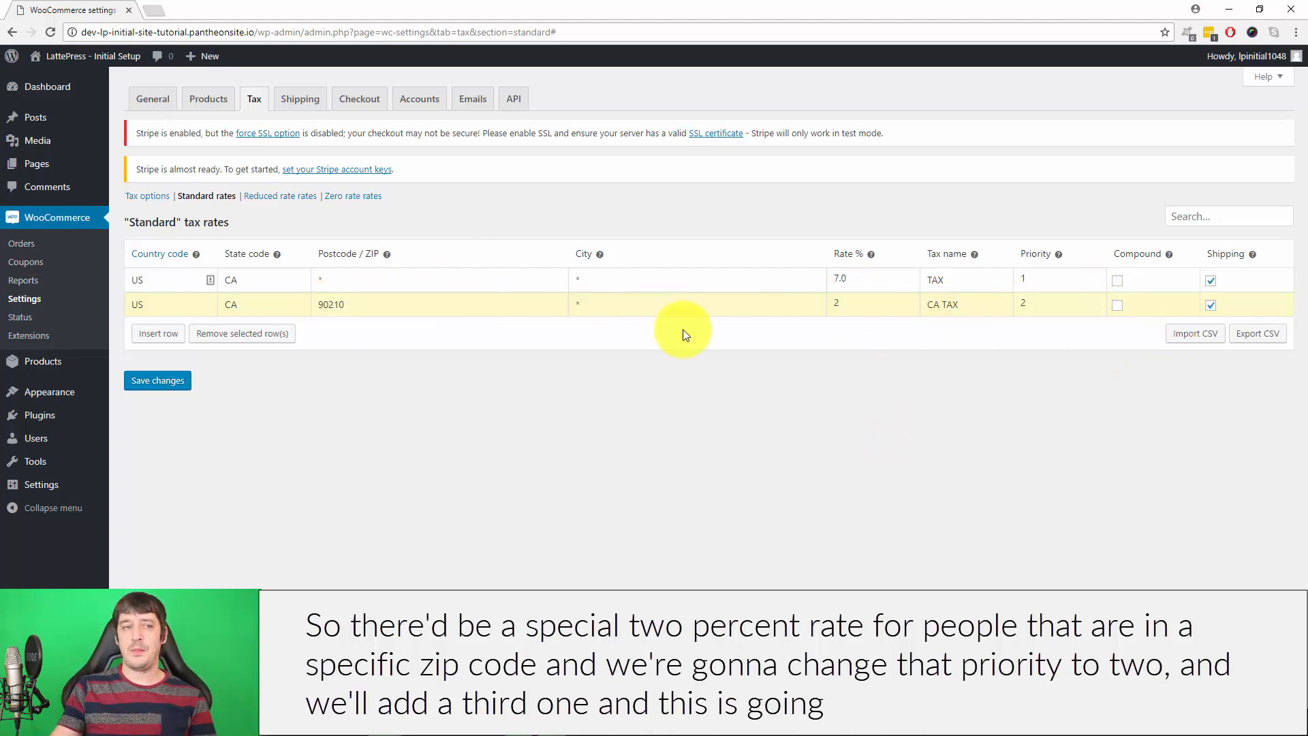
Add a third standard rate row for all locations with a rate of 6% and the tax name TAX, keeping priority 1
{"action": "left_click", "coordinate": [157, 335]}
{"action": "left_click", "coordinate": [187, 338]}
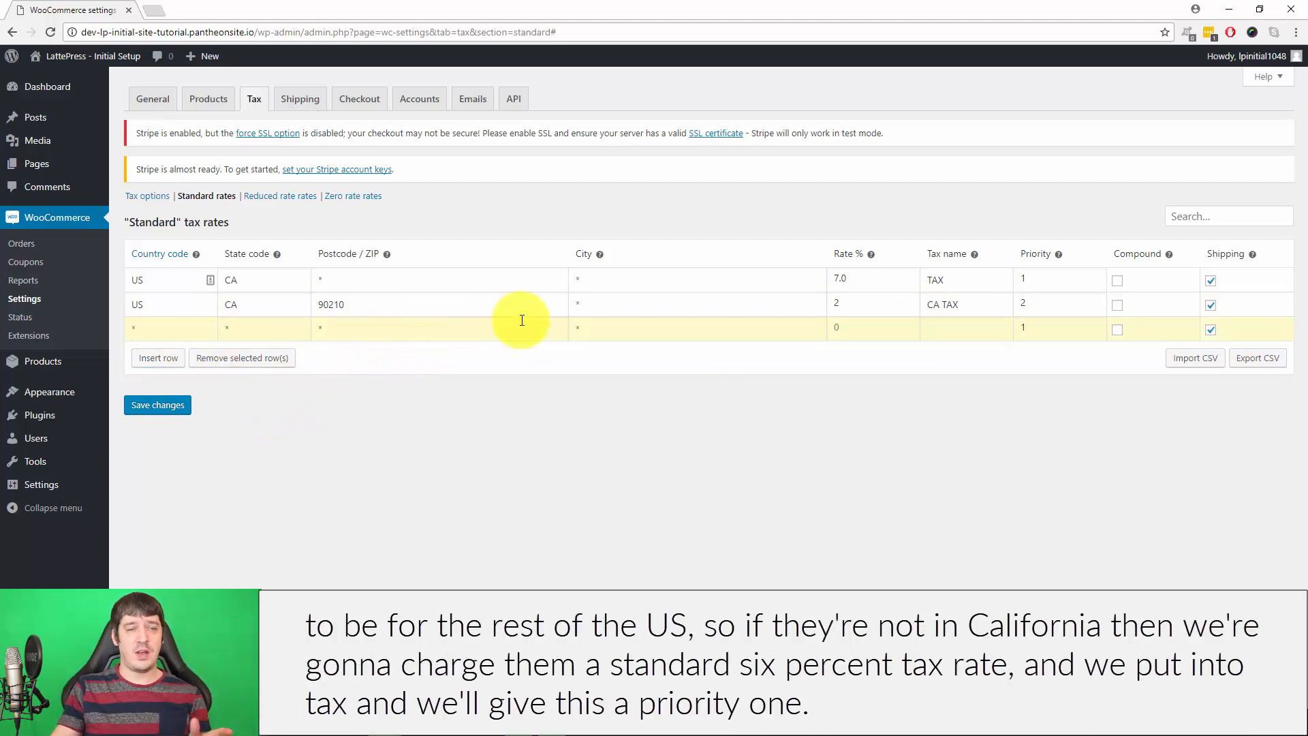
{"action": "left_click", "coordinate": [874, 330]}
{"action": "type", "text": "6"}
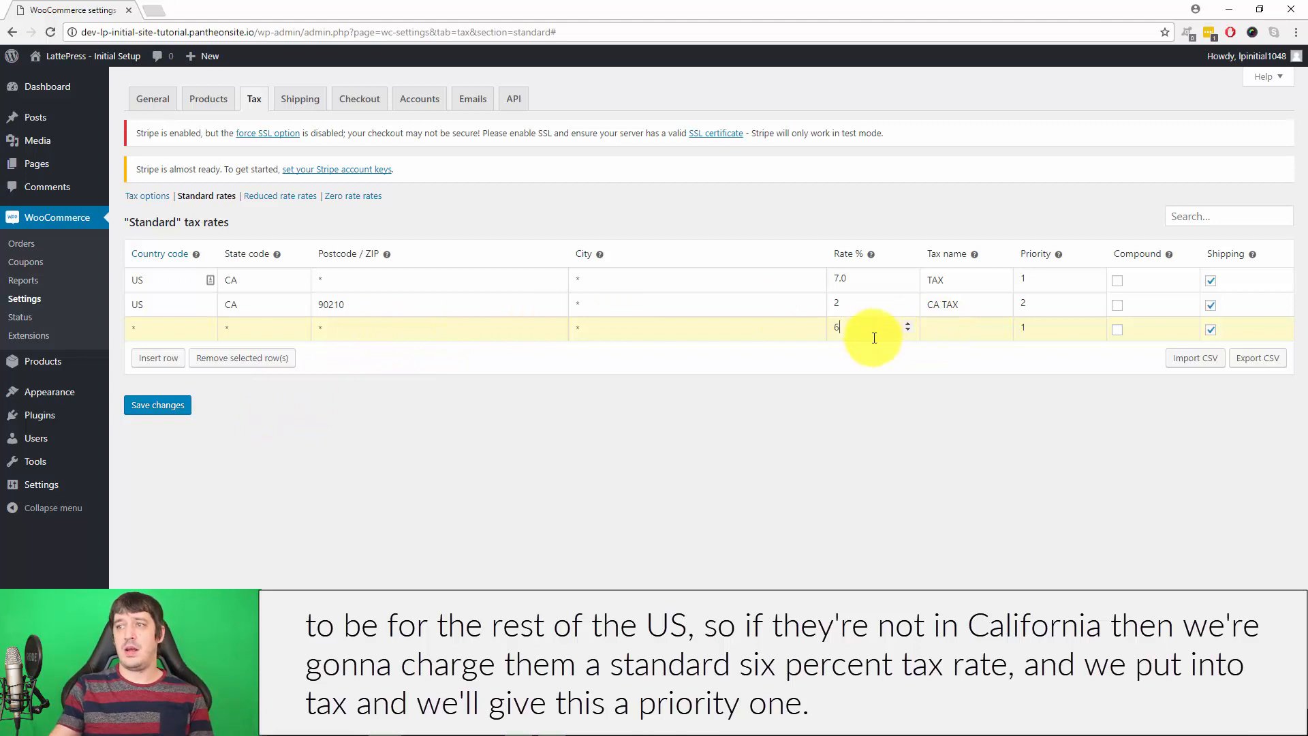
{"action": "left_click", "coordinate": [872, 436]}
{"action": "left_click", "coordinate": [971, 324]}
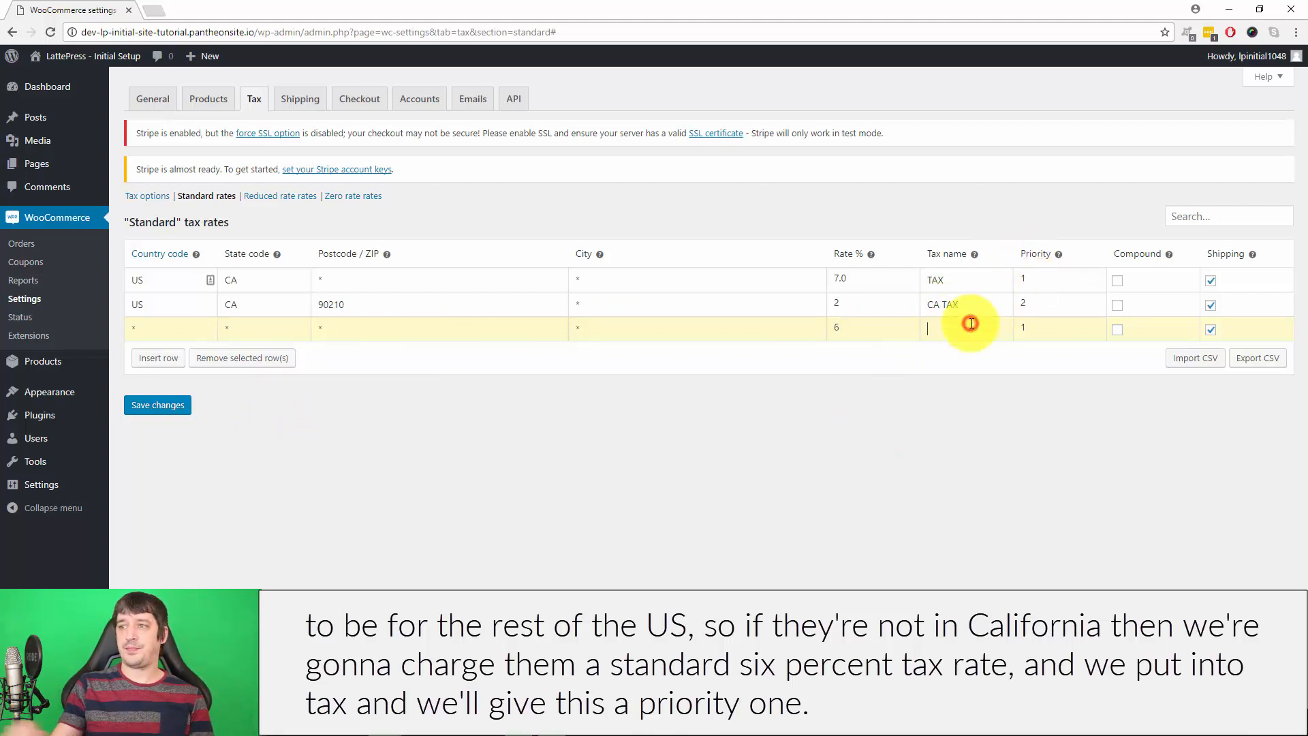
{"action": "type", "text": "TAX"}
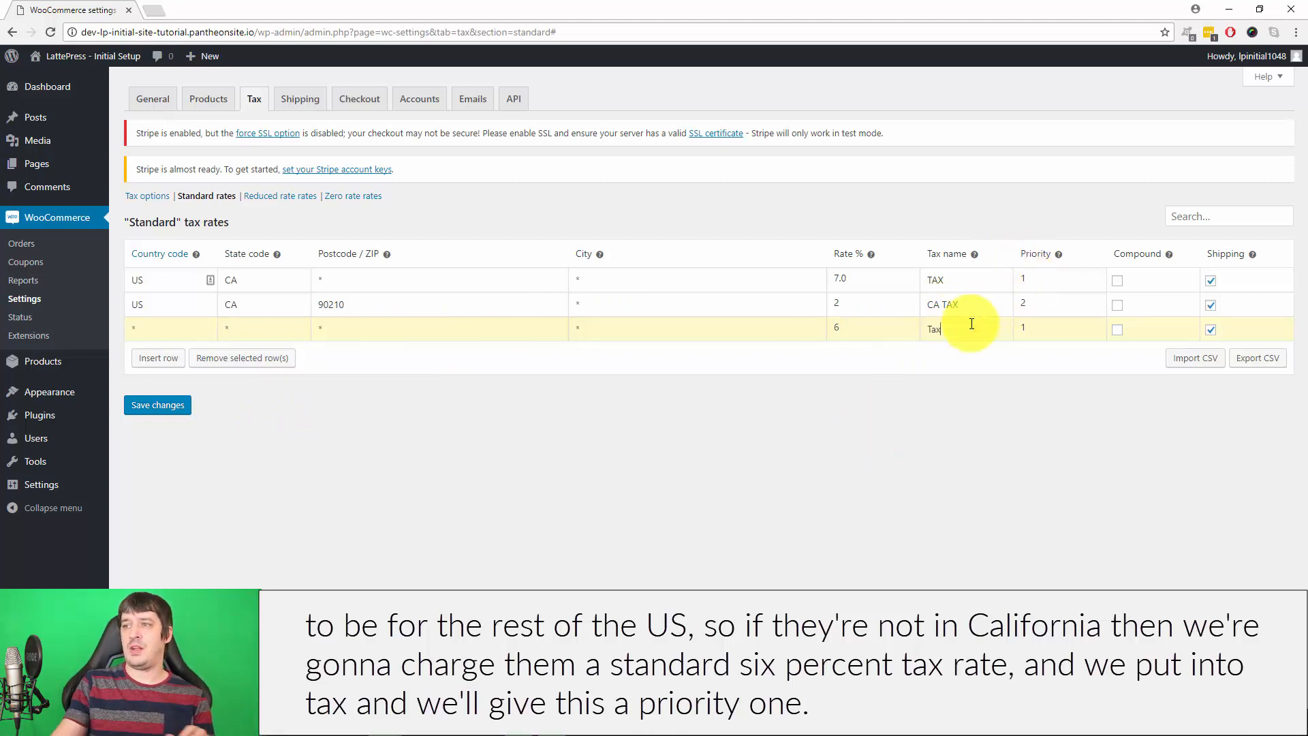
{"action": "left_click", "coordinate": [1069, 334]}
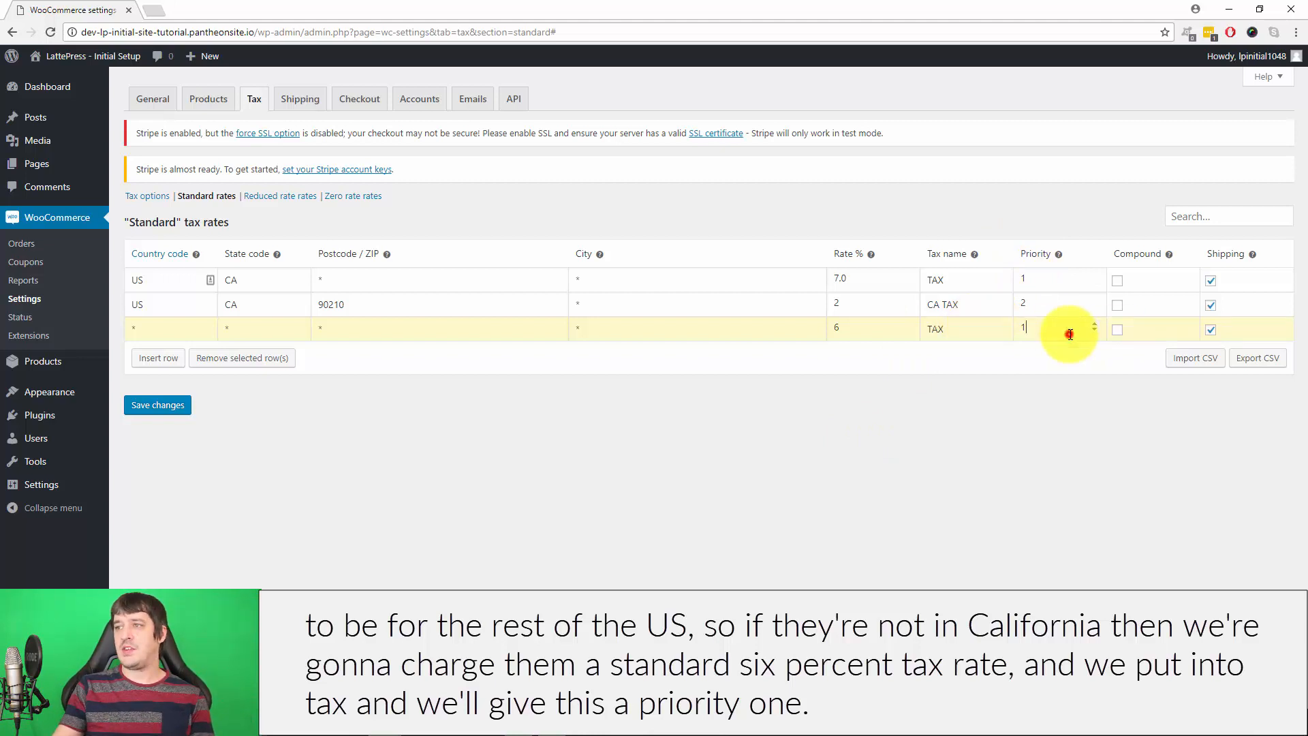
{"action": "left_click", "coordinate": [1004, 430]}
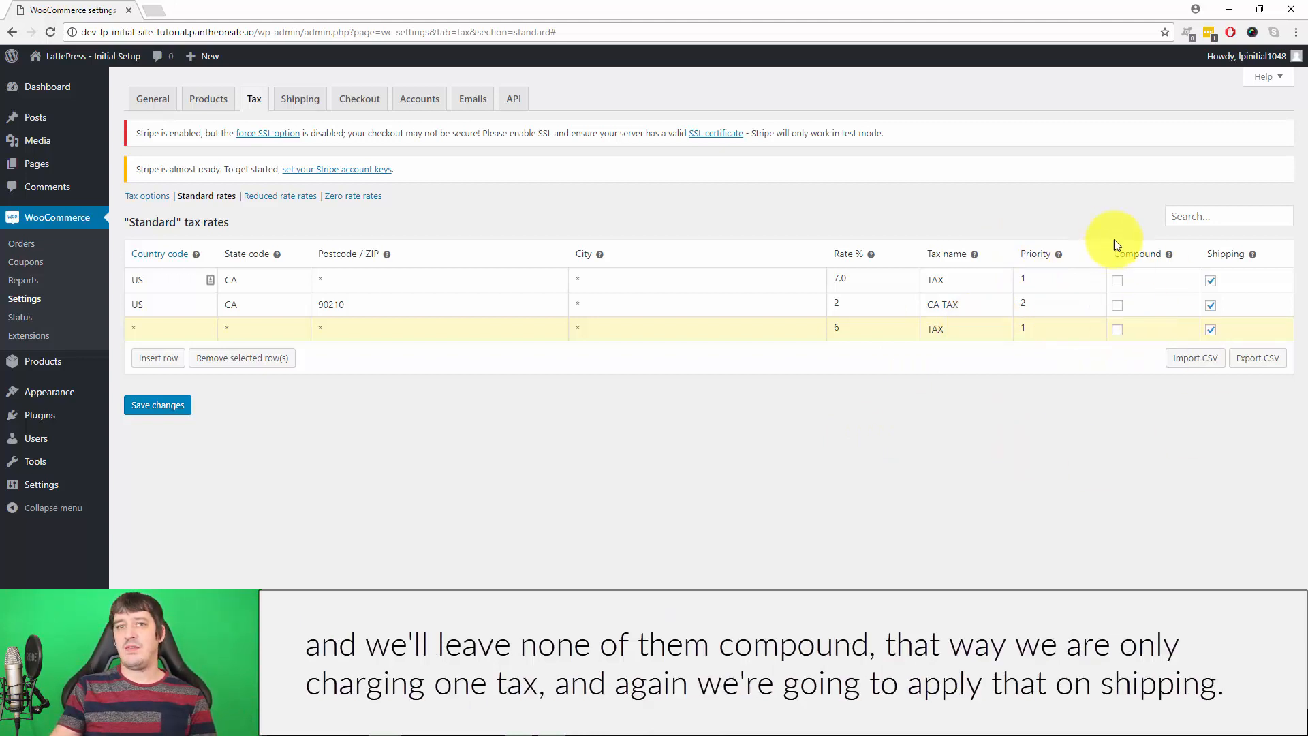